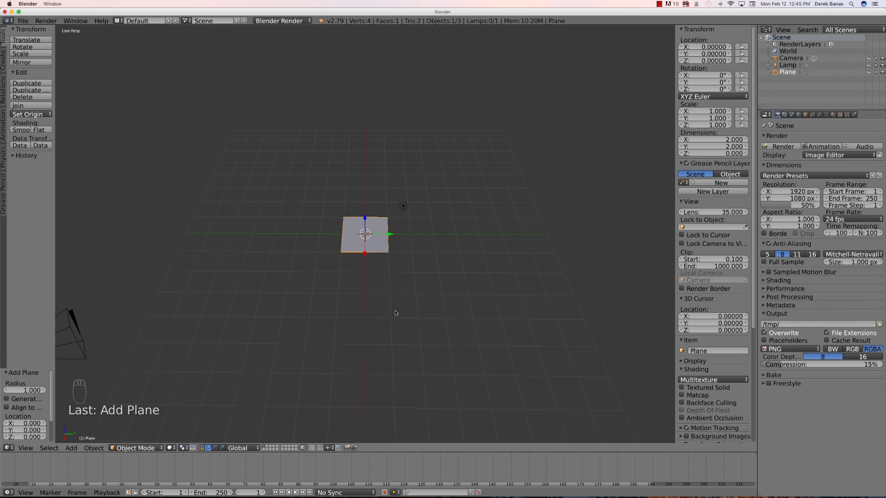
In Edit Mode, from the top view, subdivide the whole plane three times into an 8 by 8 grid of faces.
key("KP_7")
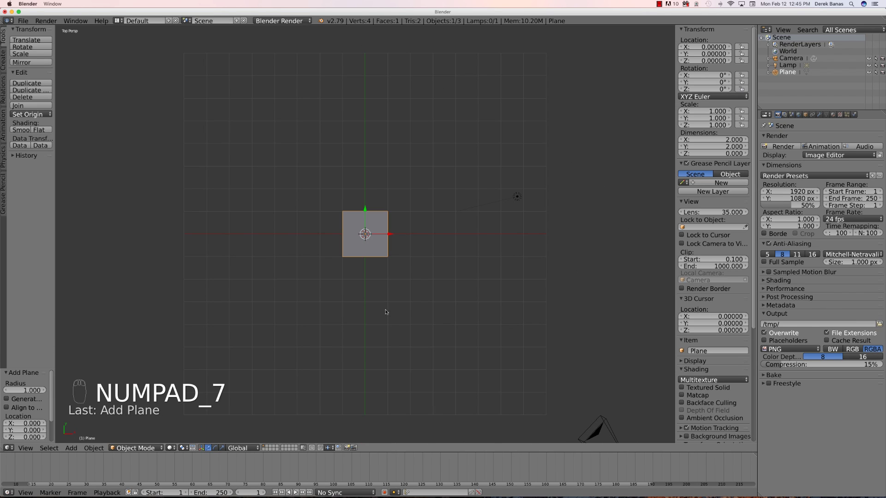
scroll(328, 283, "up", 5)
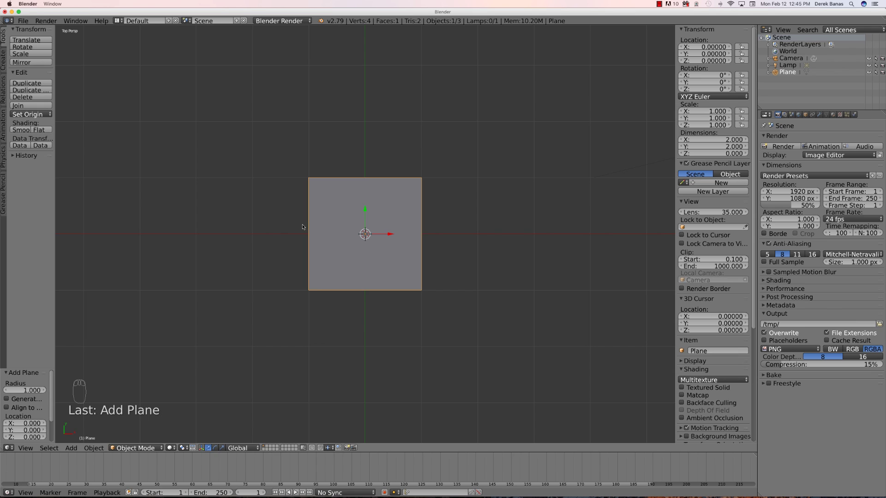
key("Tab")
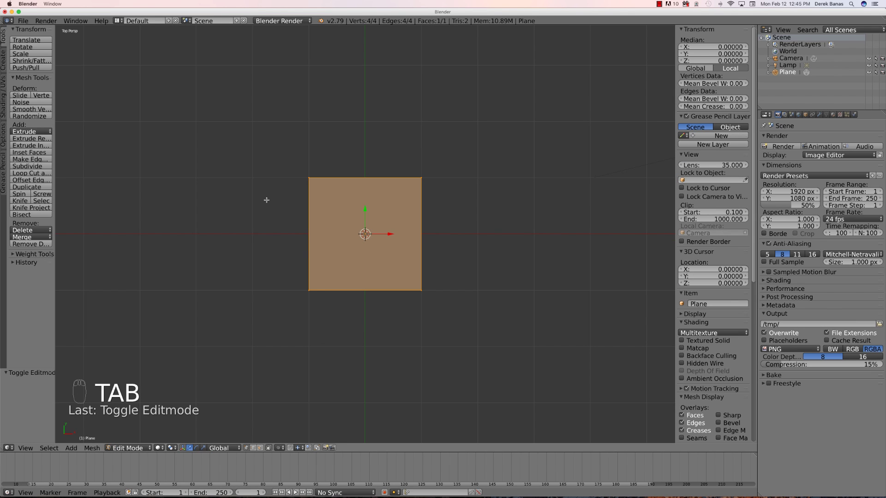
left_click(28, 167)
left_click(33, 167)
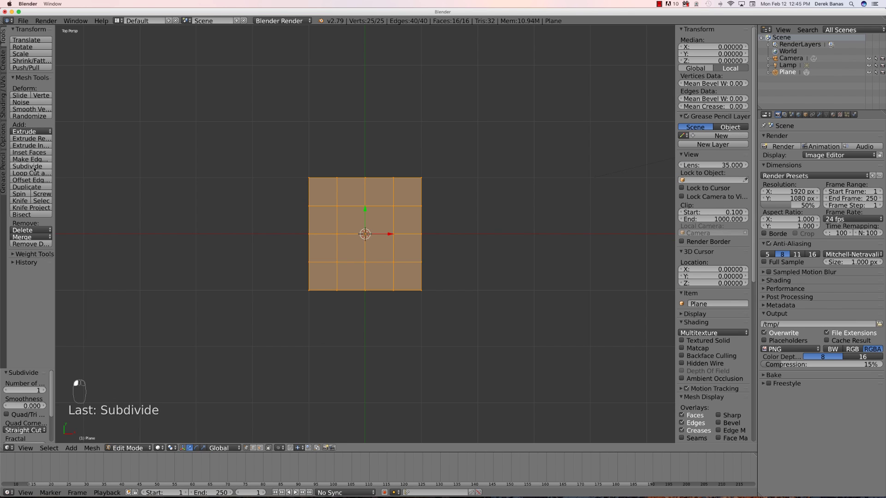
left_click(34, 167)
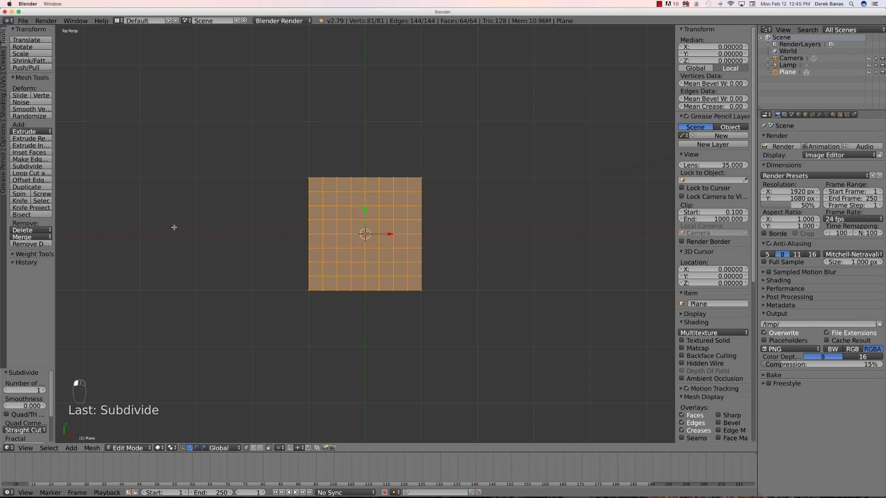
scroll(174, 227, "up", 2)
scroll(174, 228, "up", 2)
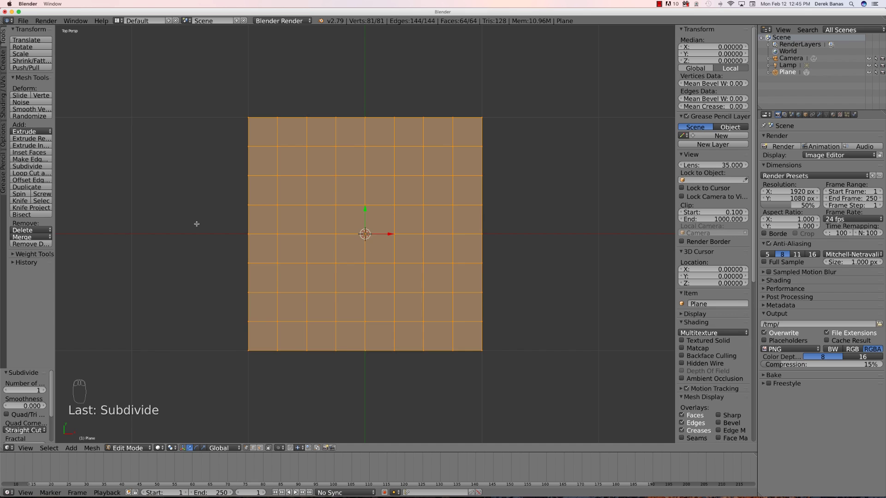
Deselect the grid and add a 16-vertex circle at the plane's centre, inside the same mesh.
key("a")
key("Tab")
key("Tab")
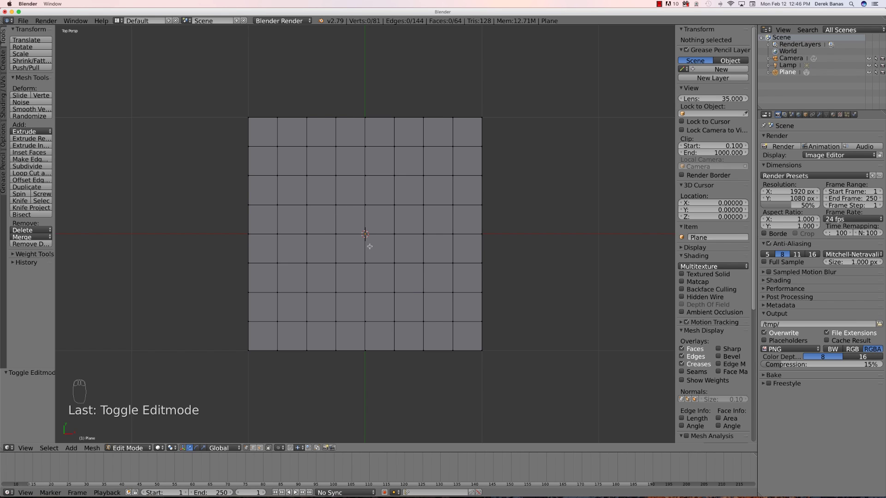
key("shift+a")
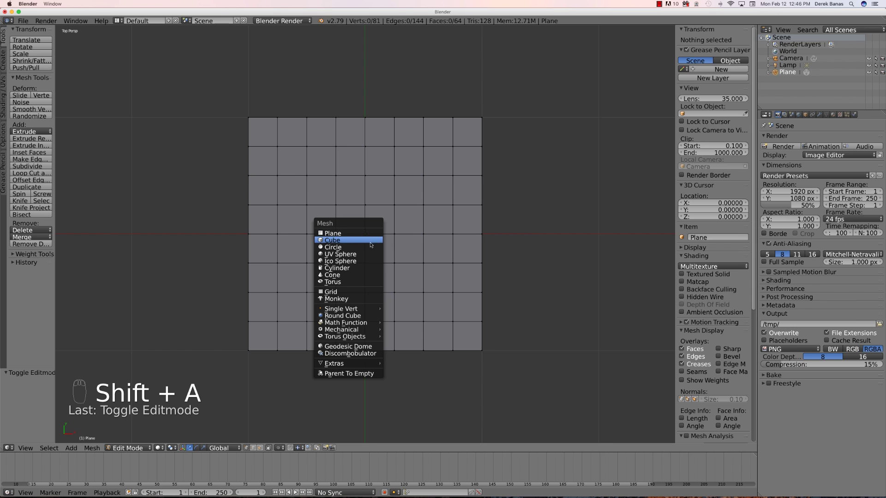
left_click(370, 247)
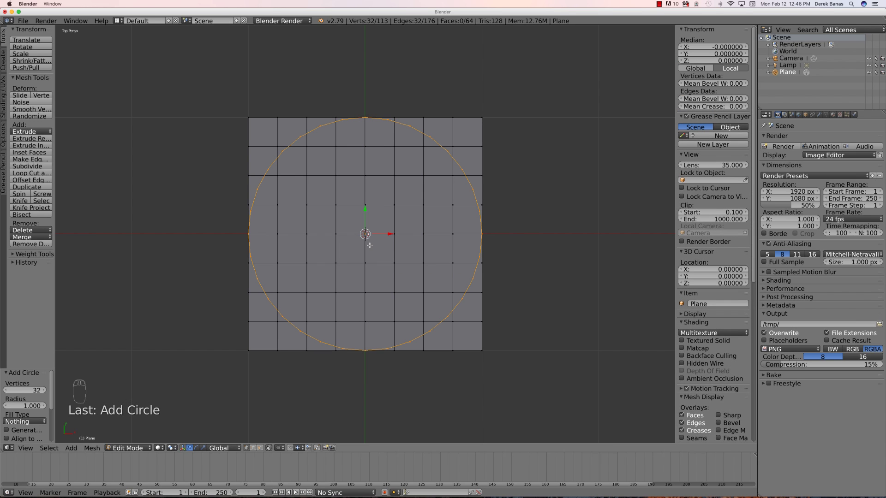
key("s")
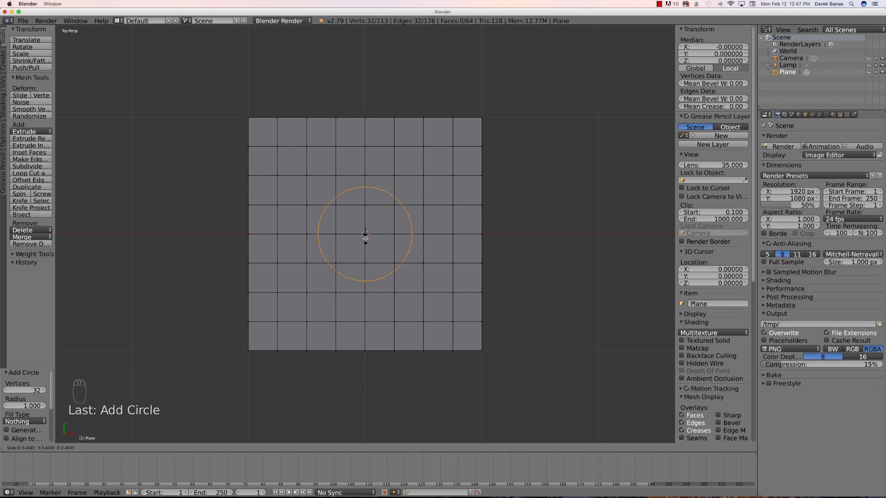
right_click(365, 236)
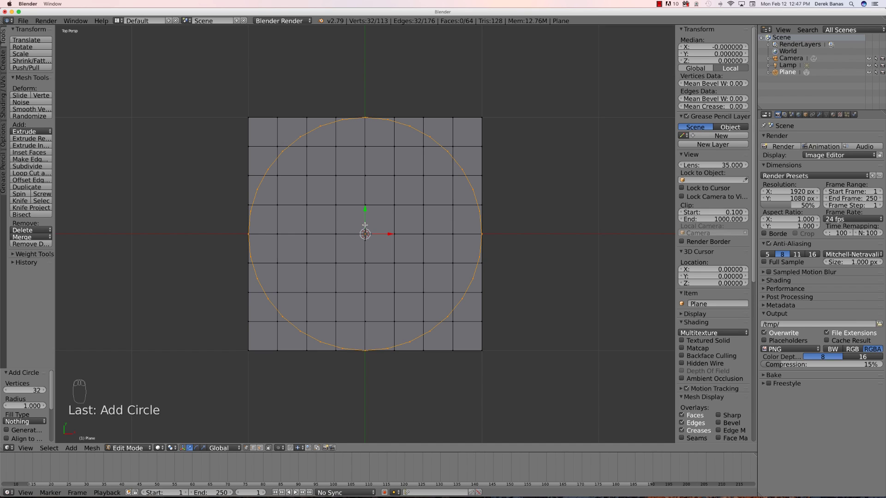
left_click(30, 391)
type("16")
key("Return")
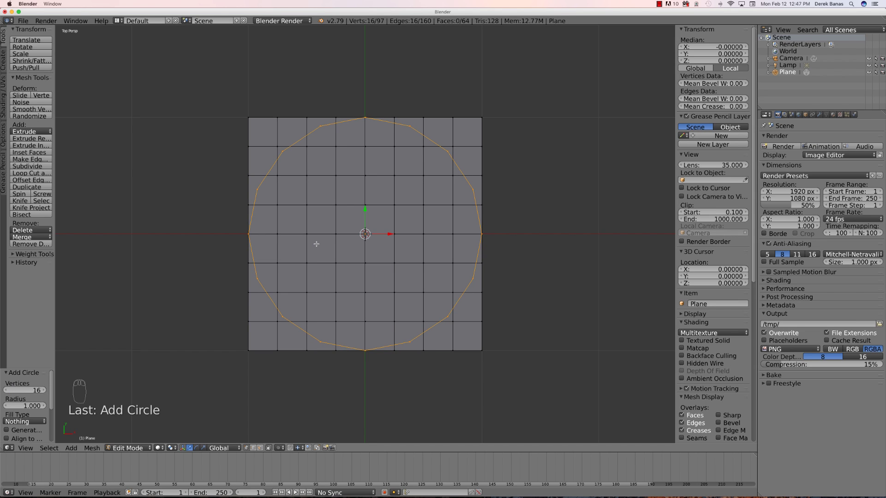
Scale the circle down to about 0.41 so it fits within the central four-by-four faces, and deselect everything.
key("s")
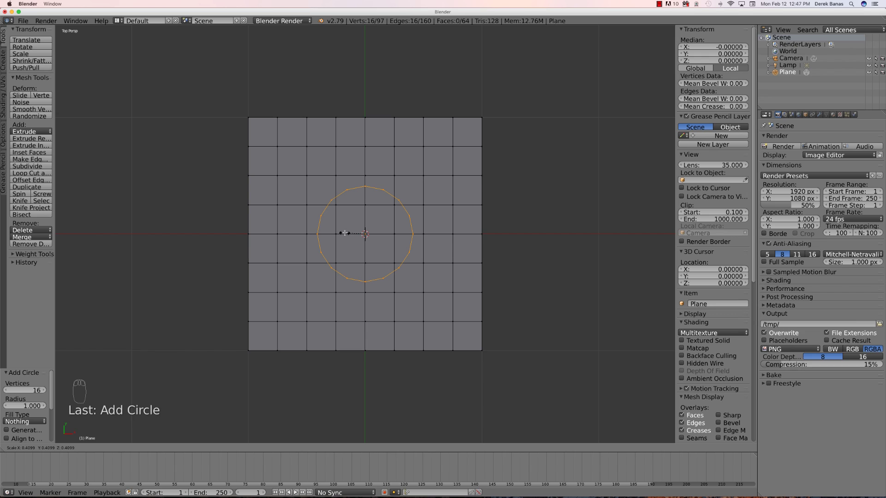
left_click(344, 233)
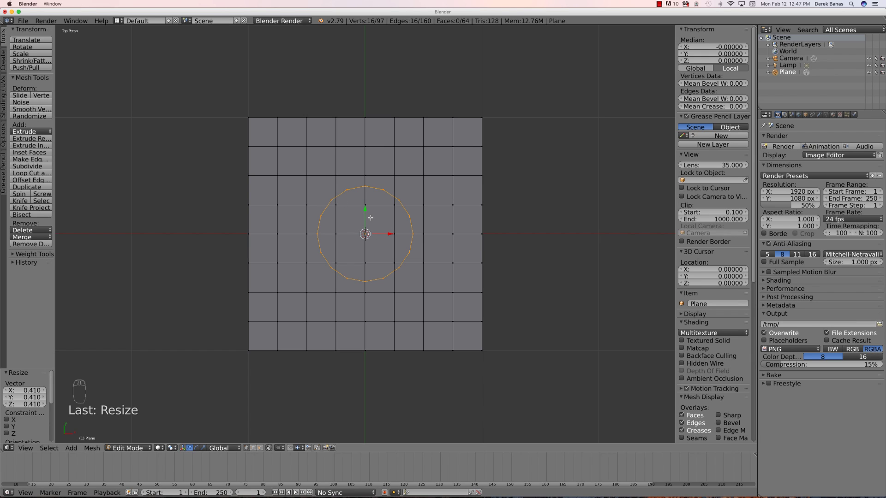
key("a")
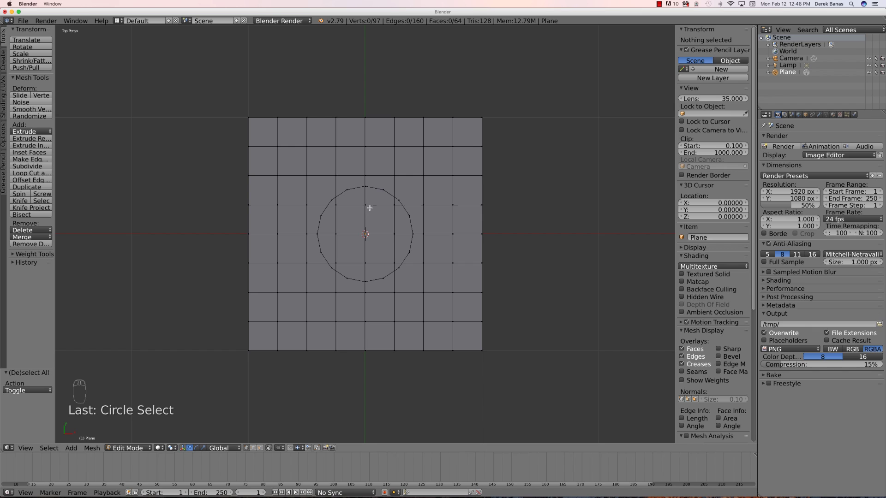
Select the central four-by-four block of faces around the circle and delete those faces.
left_click(260, 449)
key("c")
mouse_move(392, 272)
left_mouse_down()
mouse_move(409, 277)
mouse_move(350, 277)
mouse_move(324, 256)
mouse_move(323, 220)
mouse_move(336, 203)
mouse_move(398, 207)
mouse_move(399, 240)
mouse_move(328, 256)
mouse_move(359, 247)
left_mouse_up()
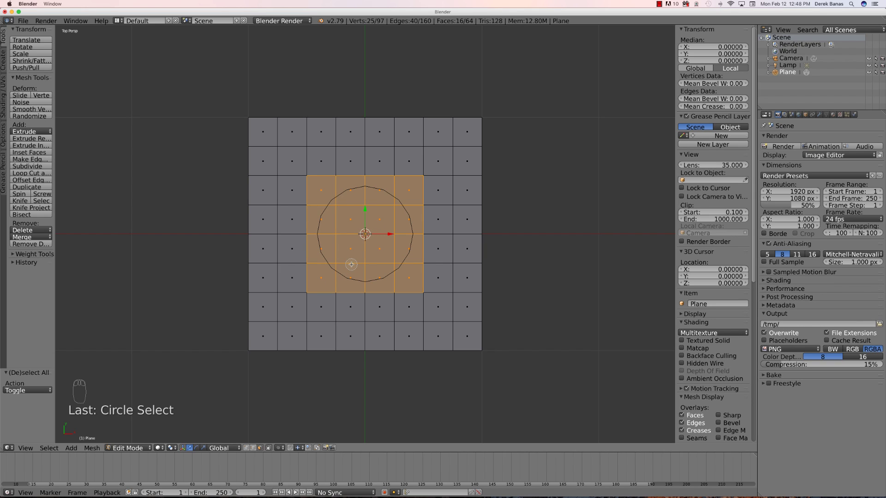
key("x")
left_click(351, 264)
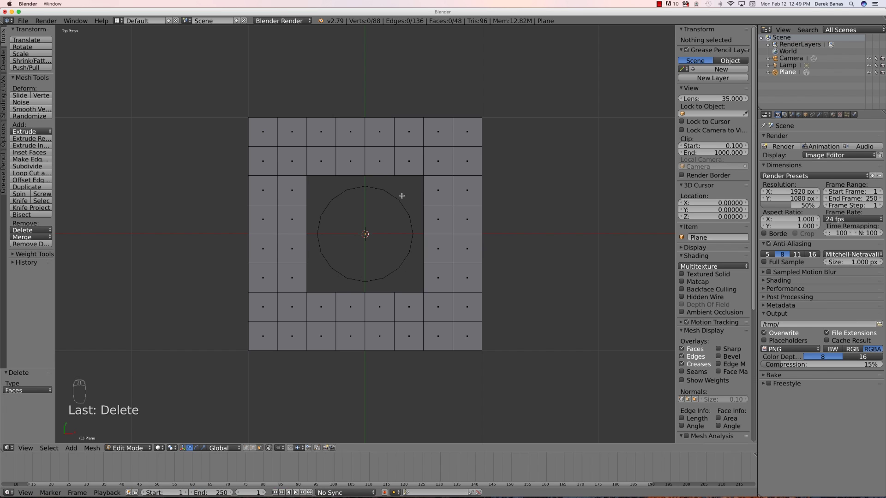
Select the circle's edge loop and the square opening's edge loop, and connect them with Bridge Edge Loops.
scroll(387, 286, "up", 1)
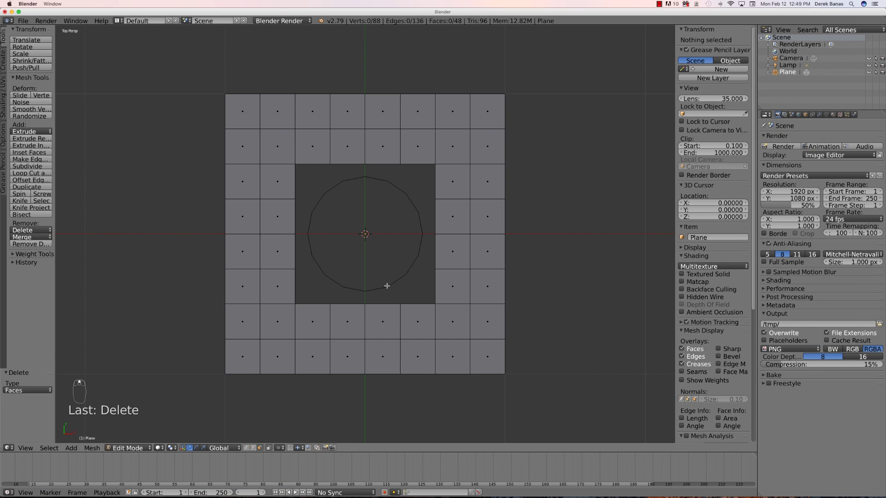
right_click(390, 286, "alt")
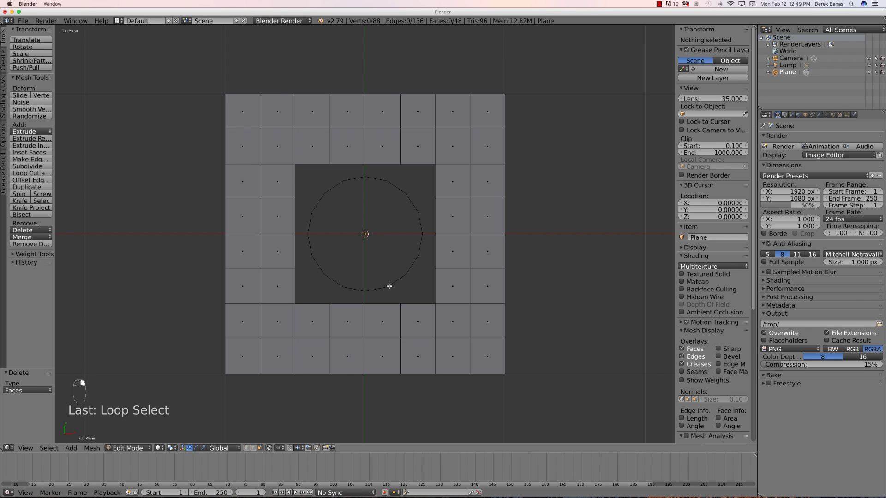
left_click(253, 448)
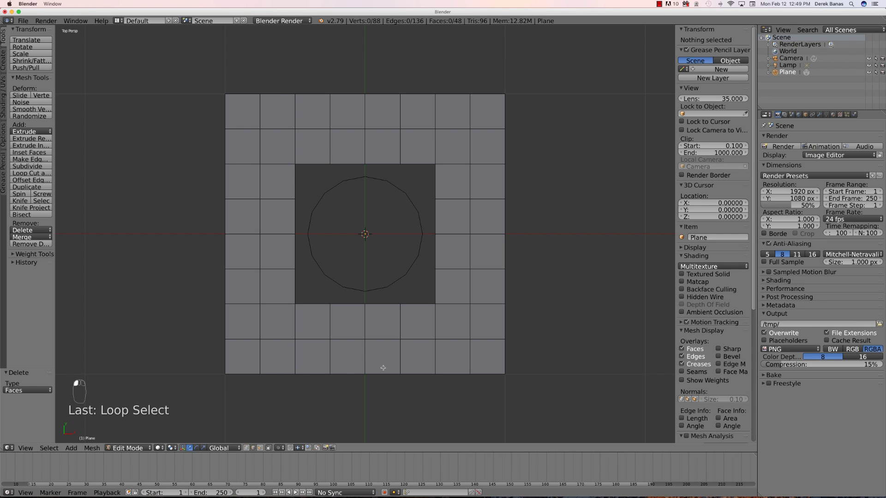
right_click(400, 278, "alt")
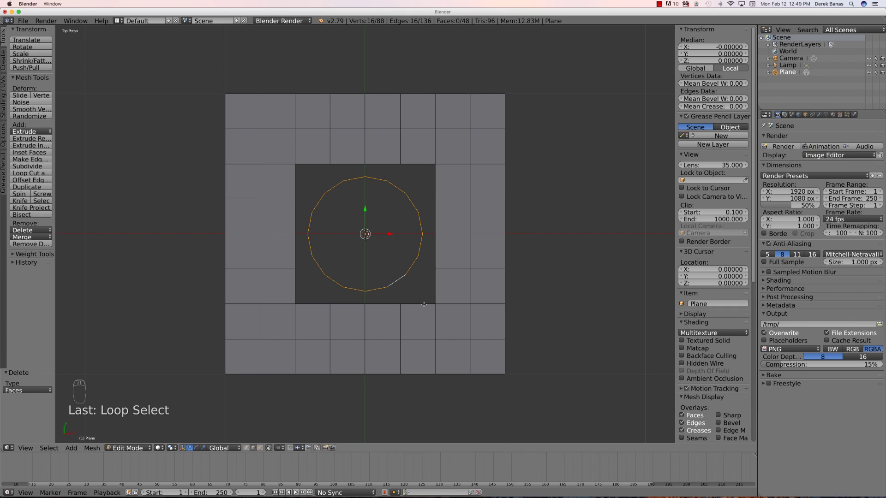
right_click(424, 304, "alt+shift")
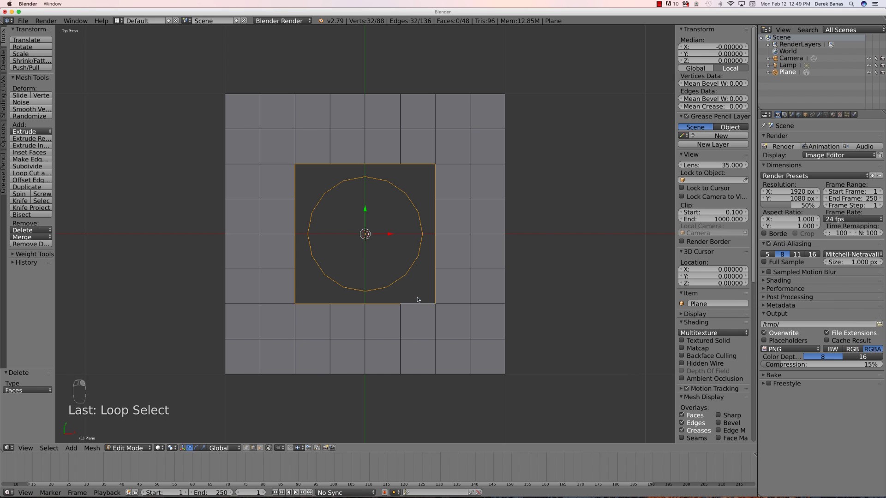
key("w")
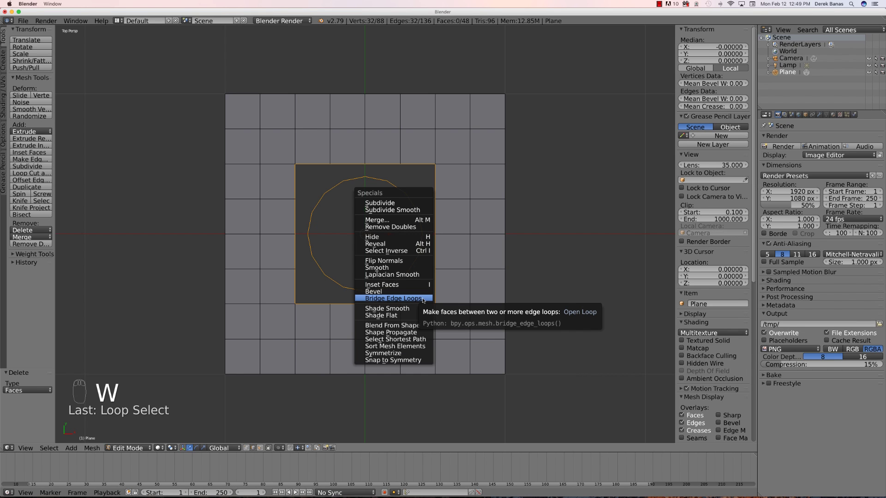
left_click(424, 299)
Return to Object Mode and add a Subdivision Surface modifier to the plane.
scroll(360, 303, "up", 1)
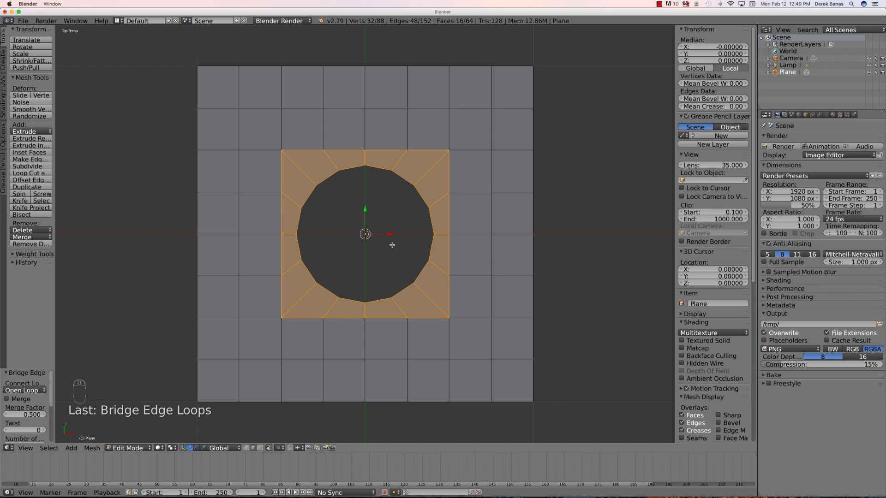
key("Tab")
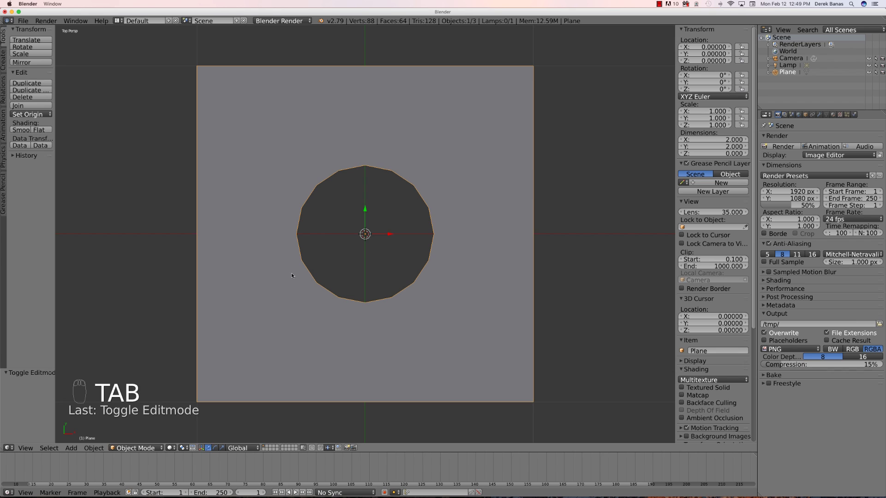
left_click(820, 115)
left_click(811, 138)
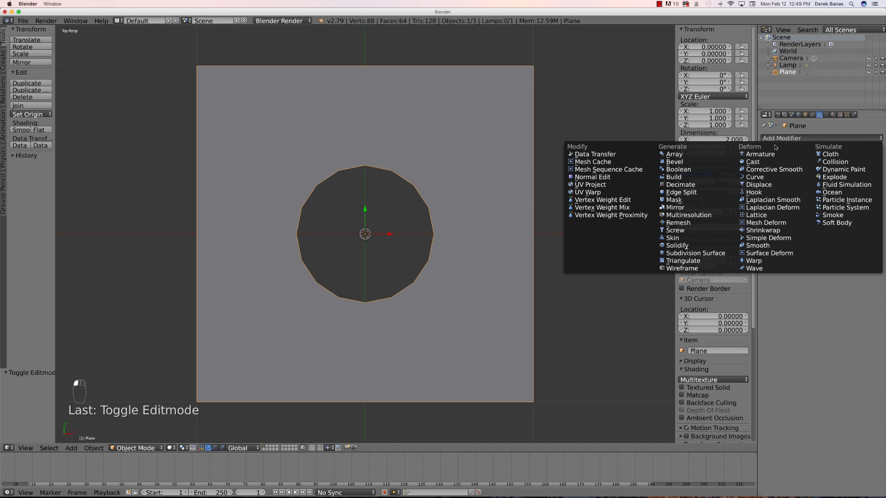
left_click(704, 256)
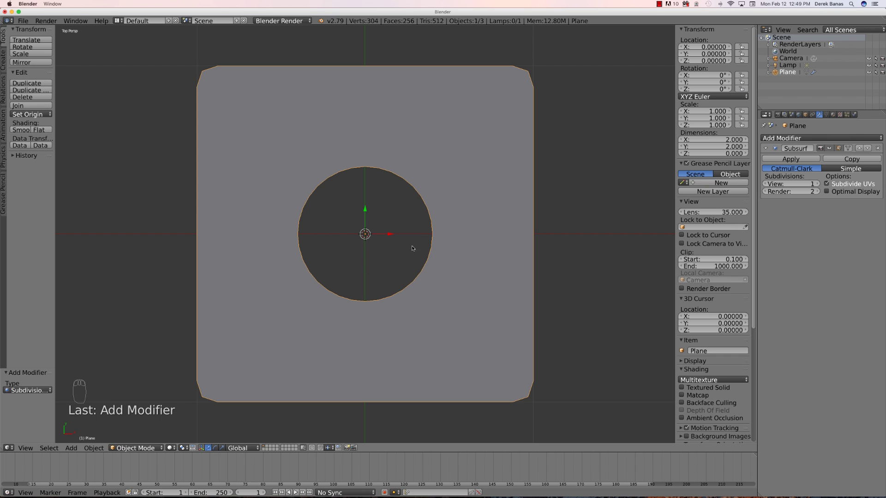
scroll(306, 242, "up", 2)
middle_click_drag(307, 241, 277, 264)
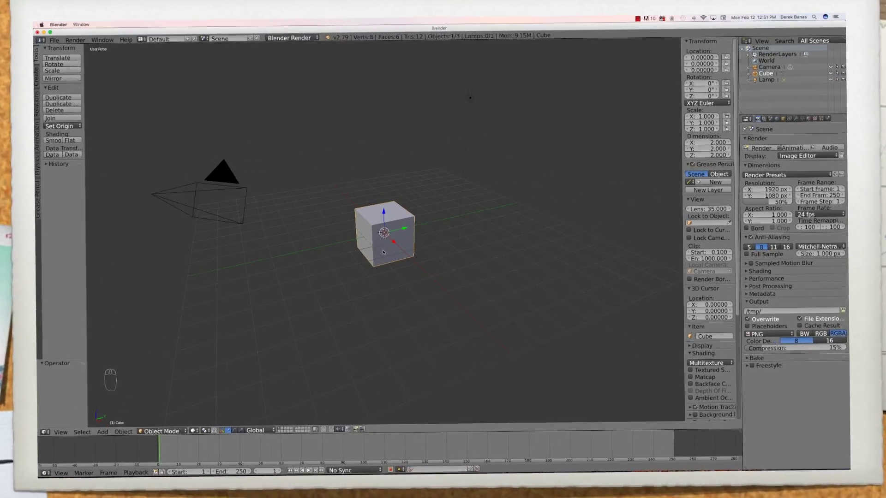
Replace the default cube with a UV sphere mesh and leave the sphere deselected.
key("x")
left_click(381, 256)
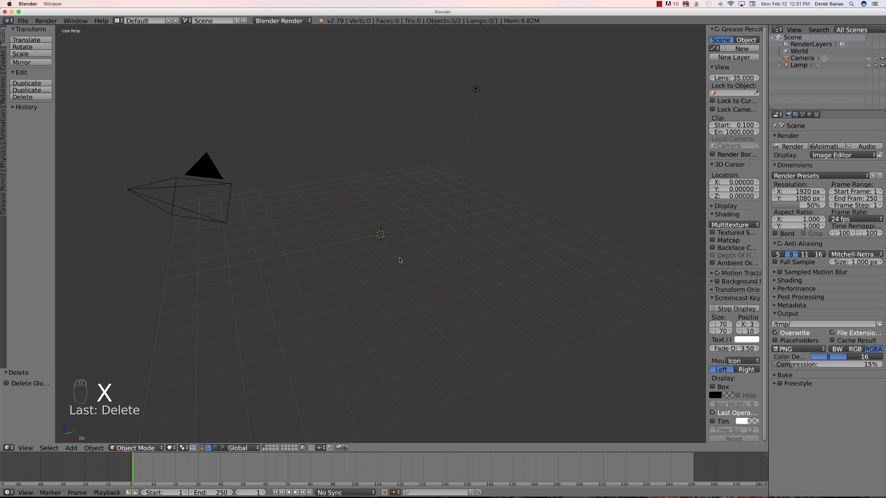
key("shift+a")
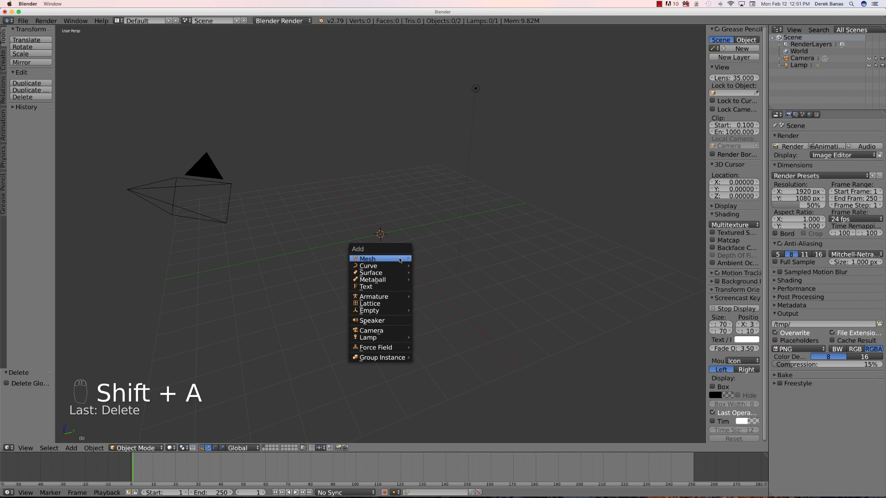
mouse_move(400, 260)
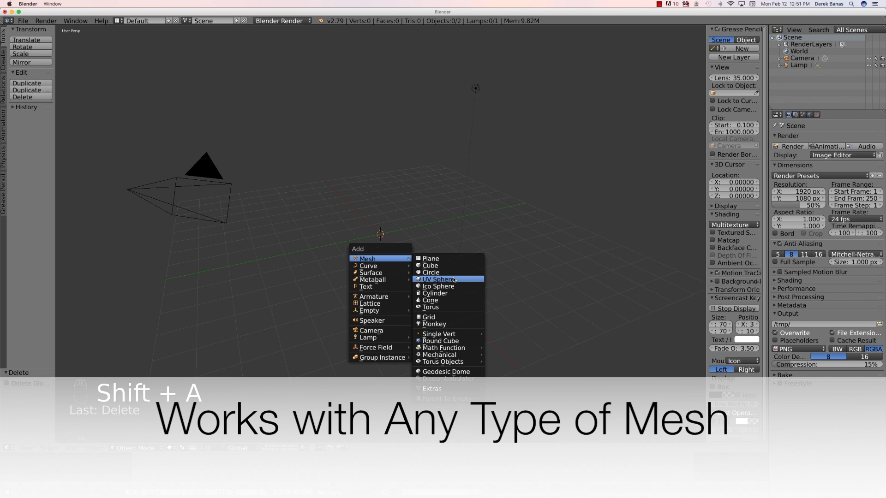
left_click(454, 280)
key("a")
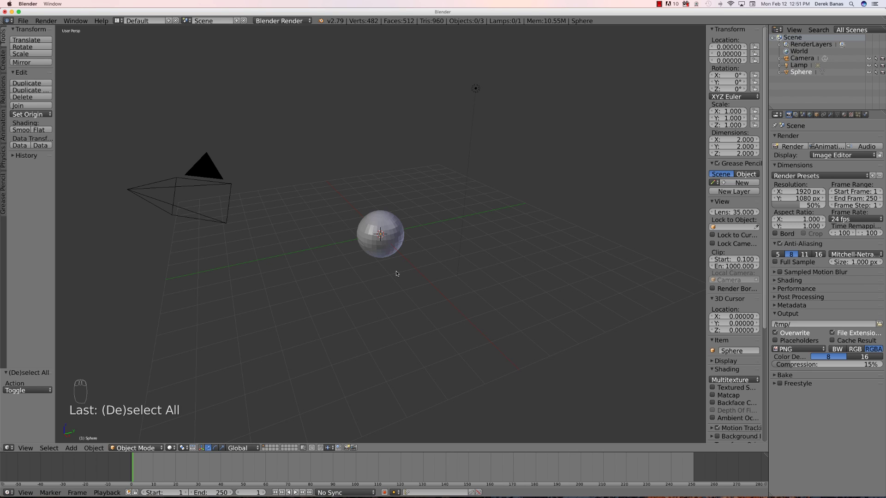
Add a circle mesh at the sphere's center and set its vertex count to 16.
key("shift+a")
mouse_move(396, 273)
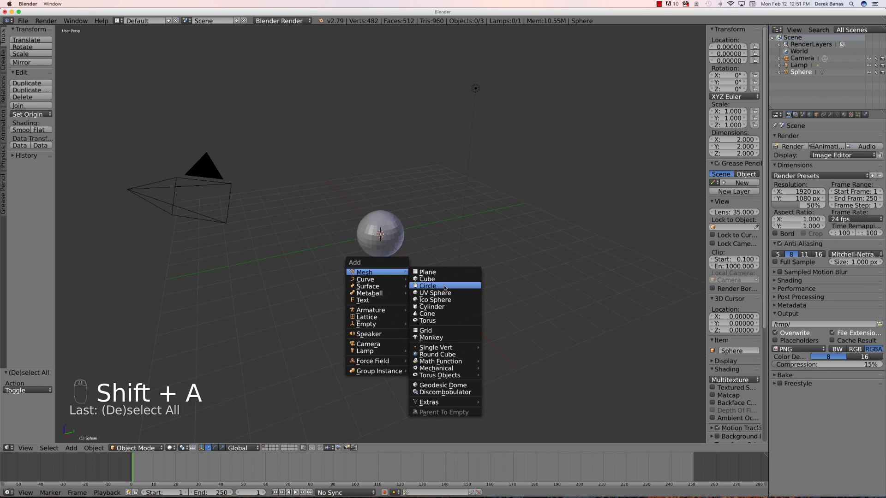
left_click(446, 286)
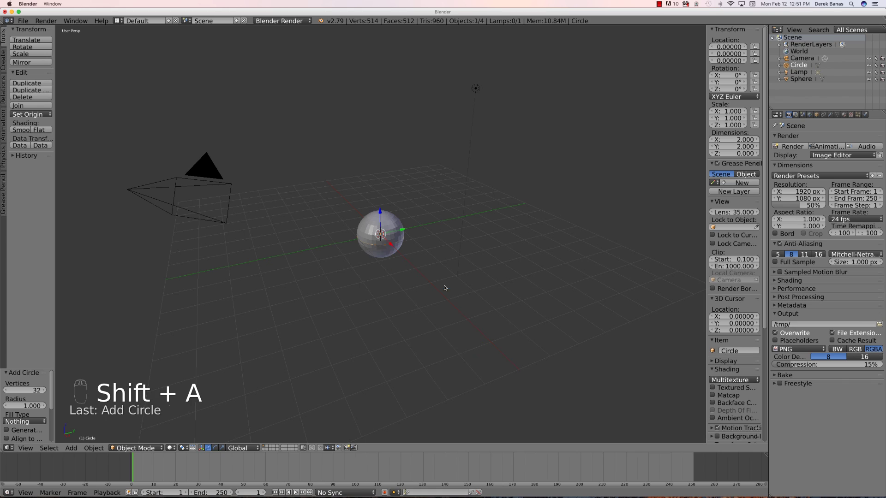
left_click(34, 391)
type("16")
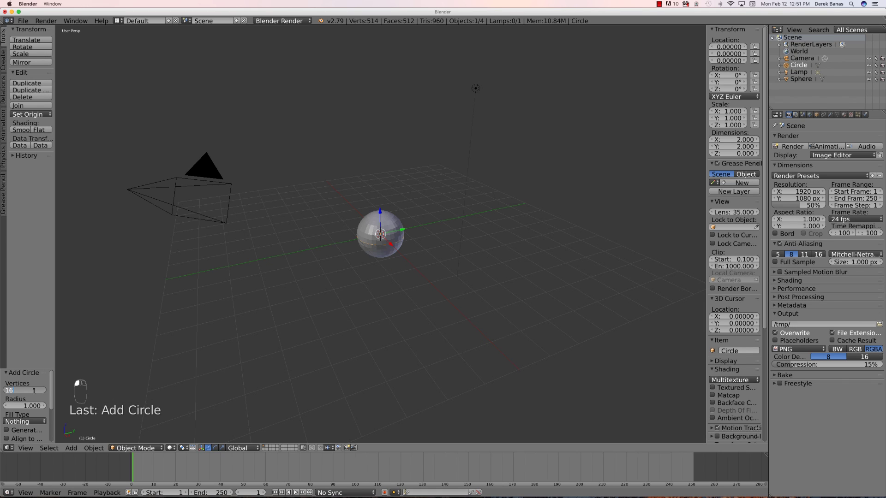
key("Return")
Rotate the circle 90 degrees about the X axis so that it faces the front view.
key("KP_1")
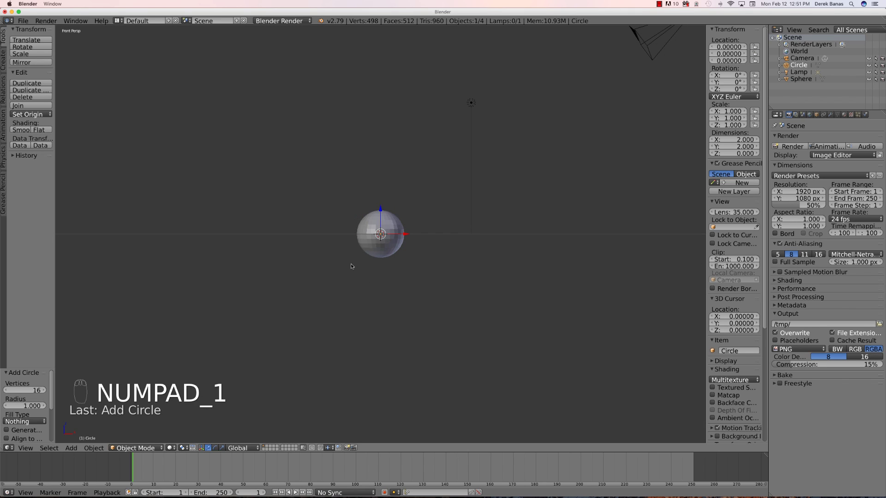
type("r")
type("x9")
type("0")
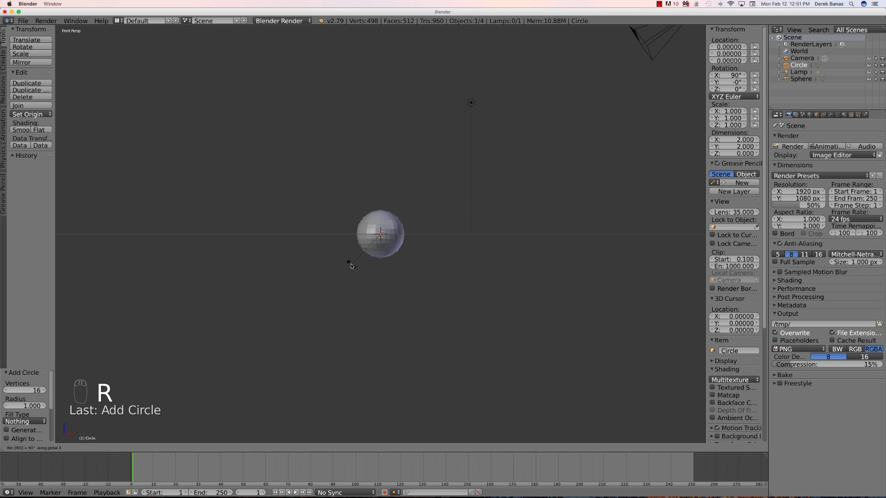
key("Return")
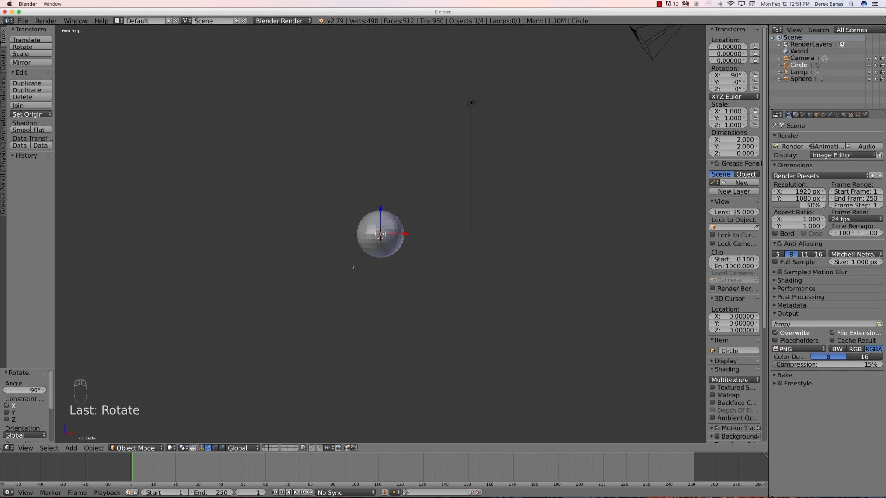
Move the circle along the Y axis to about -1.81, in front of the sphere.
scroll(332, 272, "up", 5)
middle_click_drag(317, 278, 325, 299)
left_click_drag(378, 228, 405, 276)
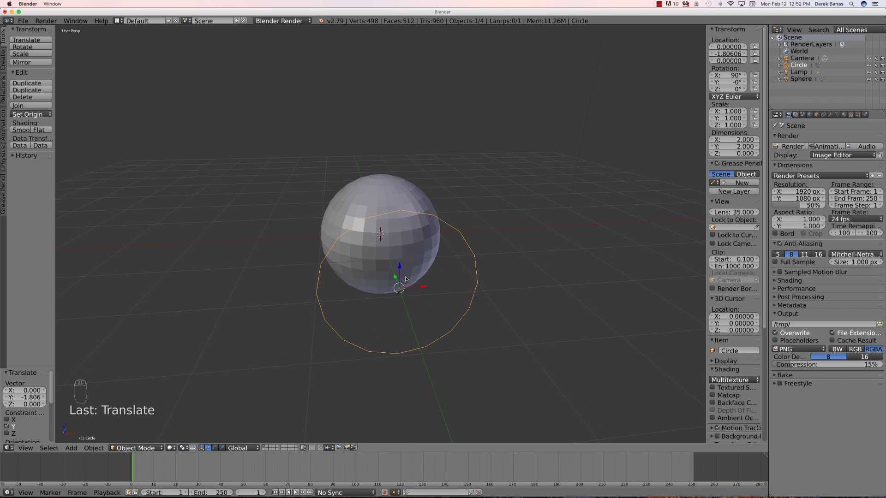
From the front view, scale the circle down to about 0.241 so it sits well within the sphere's outline.
key("KP_1")
key("s")
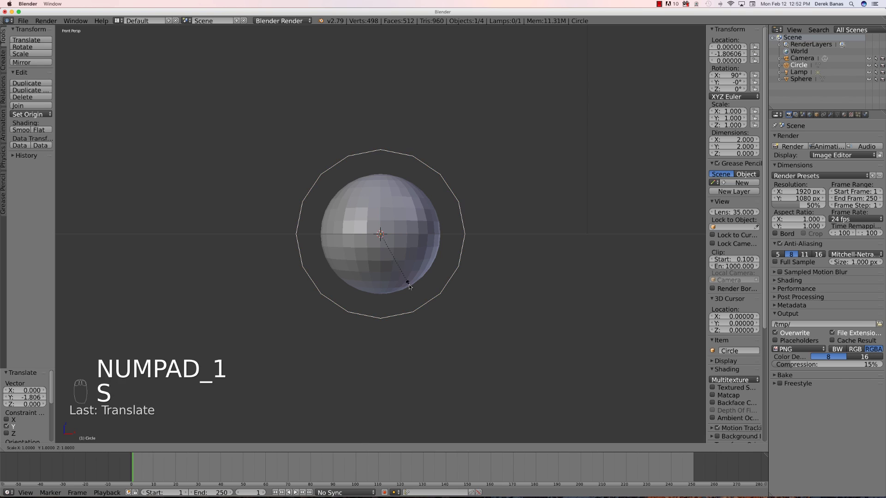
left_click(388, 248)
scroll(352, 257, "up", 5)
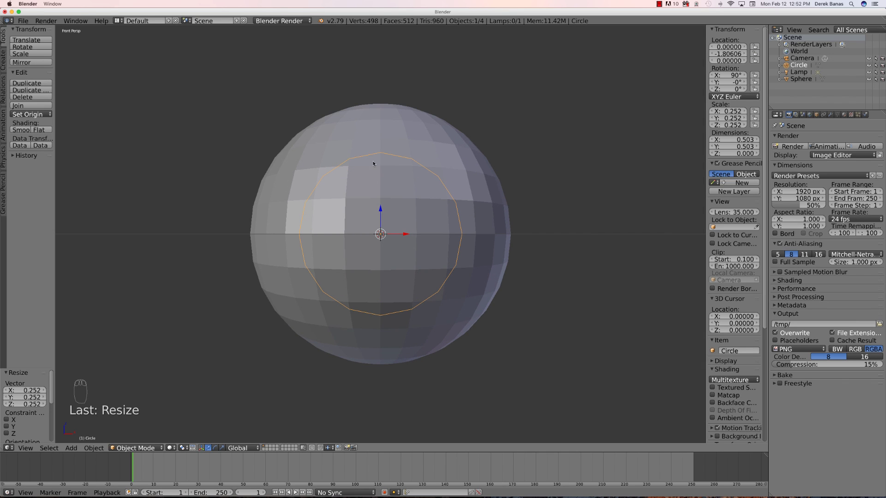
scroll(389, 253, "down", 3)
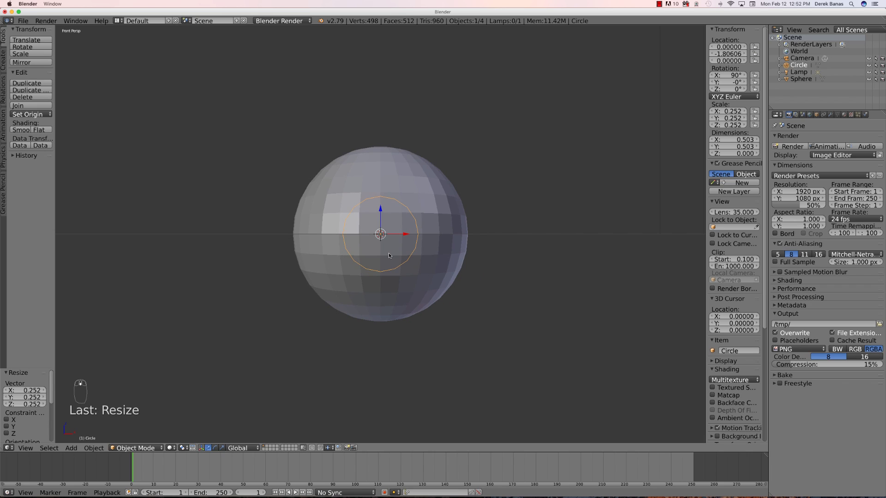
key("s")
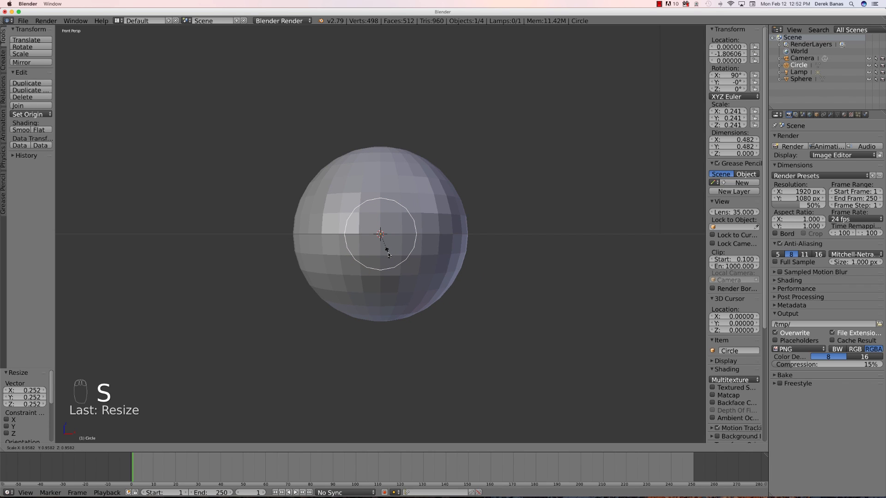
left_click(388, 255)
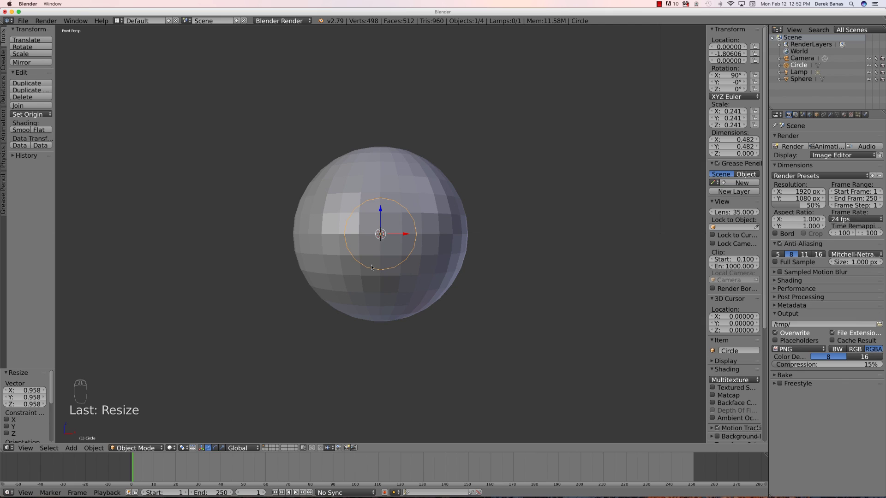
Add a Shrinkwrap modifier to the circle with the sphere as its target.
left_click(830, 115)
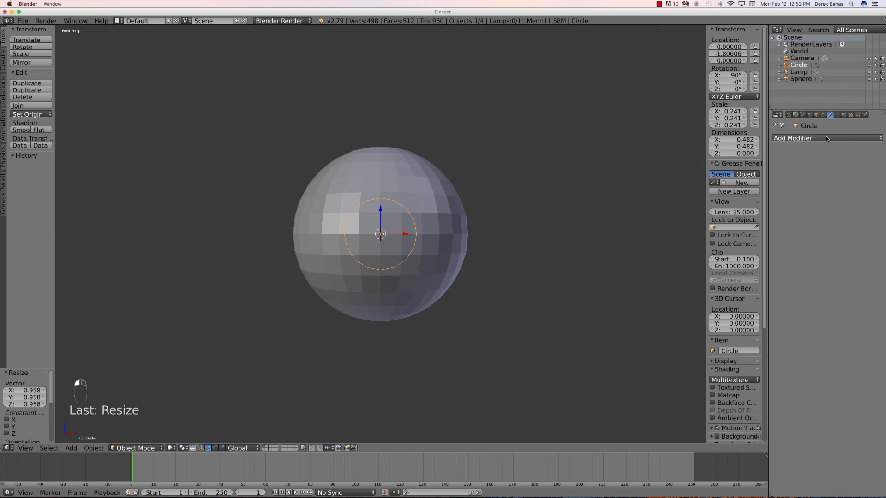
left_click(822, 139)
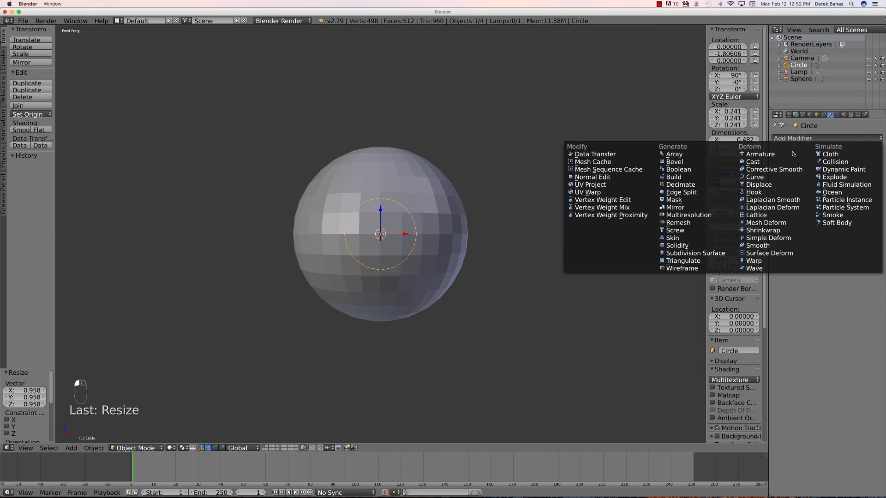
left_click(772, 231)
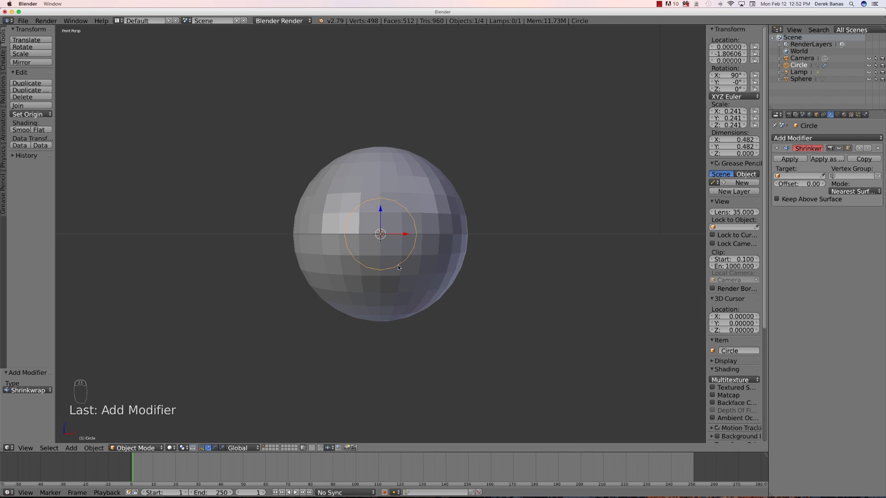
left_click(823, 176)
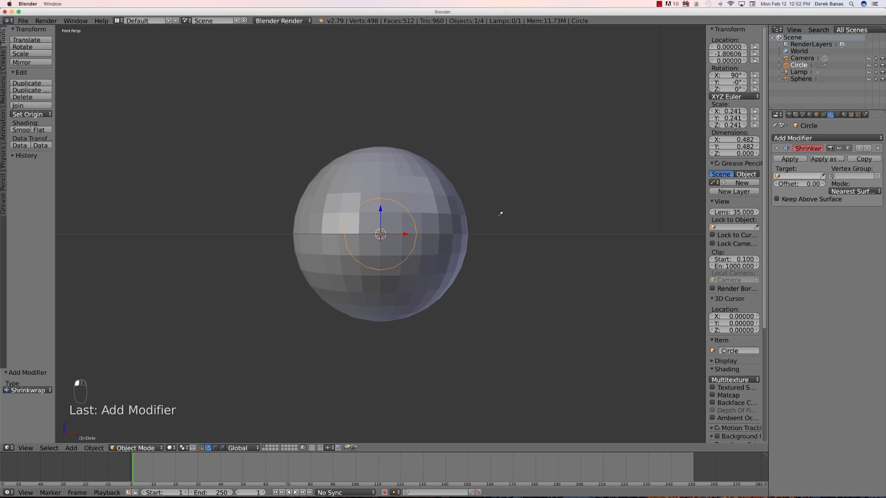
left_click(427, 183)
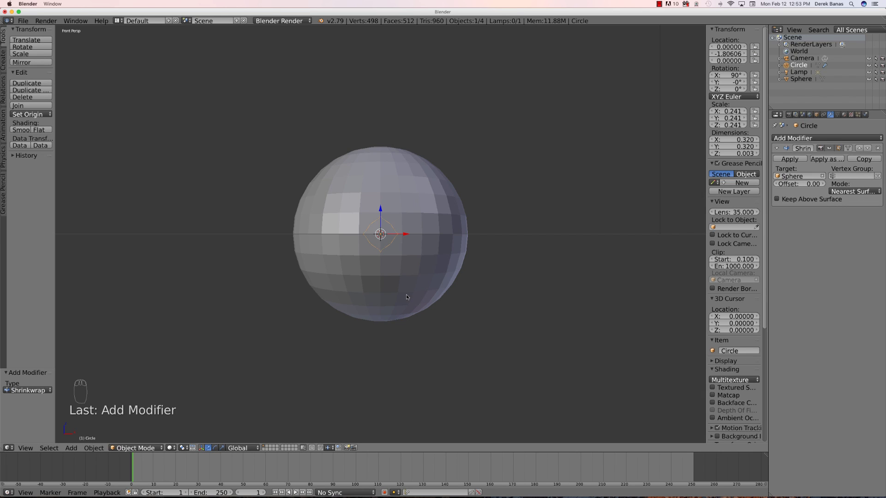
Move the circle along the Y axis to about -0.91, onto the sphere's surface, and apply the Shrinkwrap modifier.
middle_click_drag(296, 303, 301, 314)
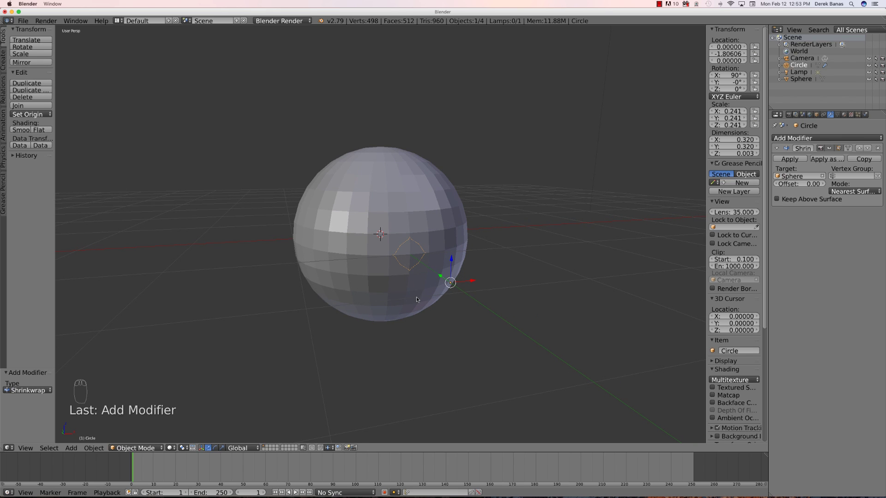
left_click_drag(440, 277, 390, 257)
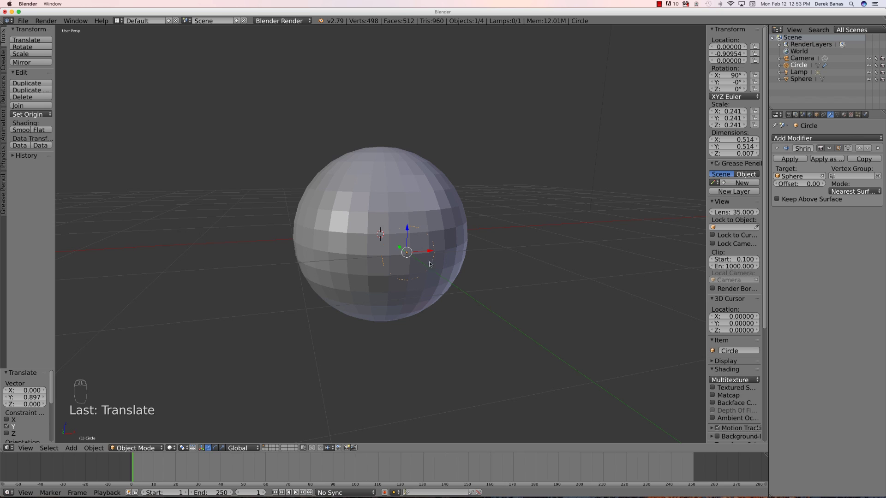
left_click(789, 160)
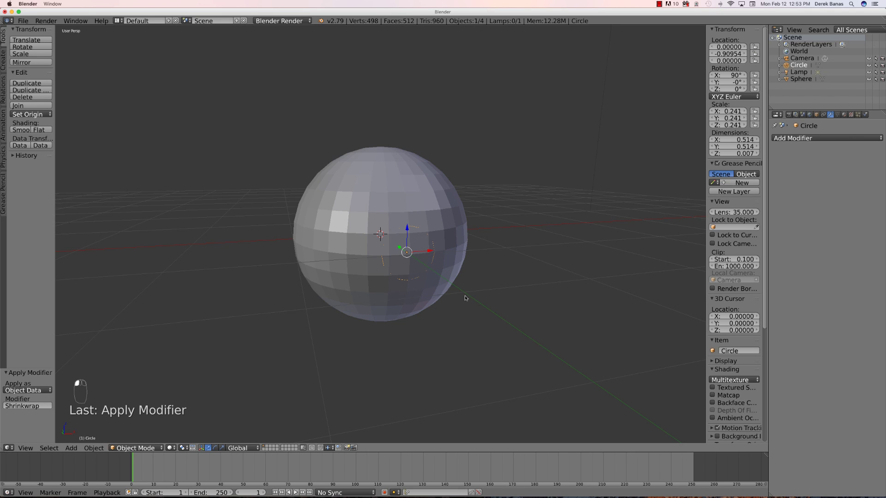
Select all objects and join the sphere and the circle into one mesh.
key("a")
key("a")
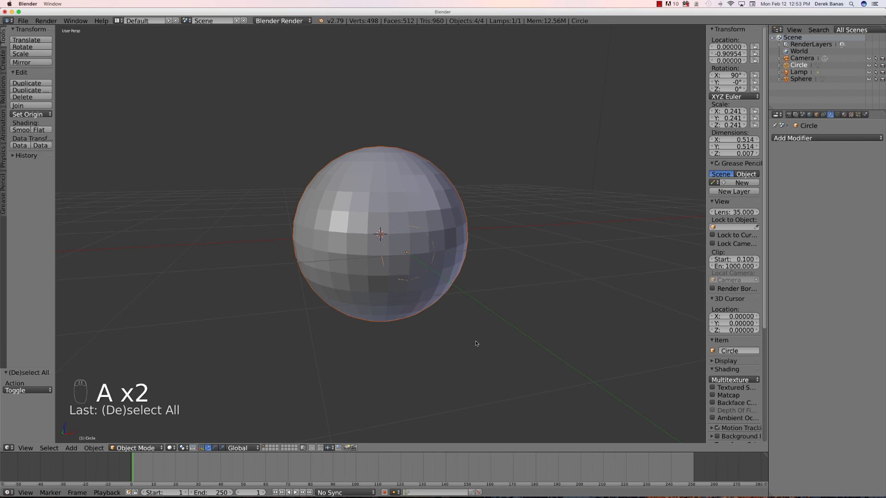
key("ctrl+j")
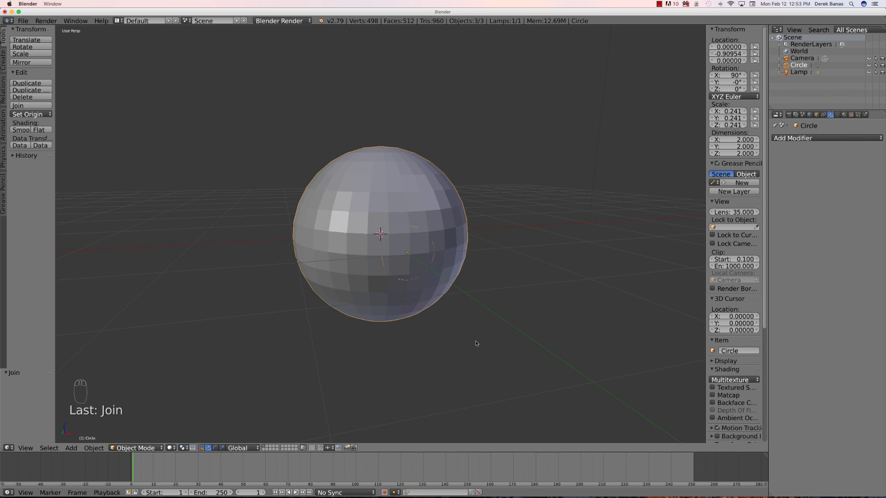
In Edit Mode from the front view, select only the four-by-four block of faces around the circle and delete those faces.
key("Tab")
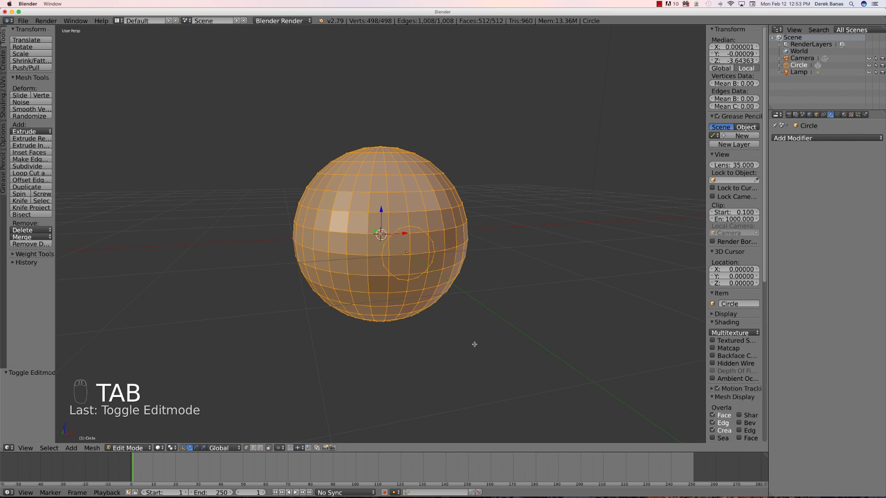
key("KP_1")
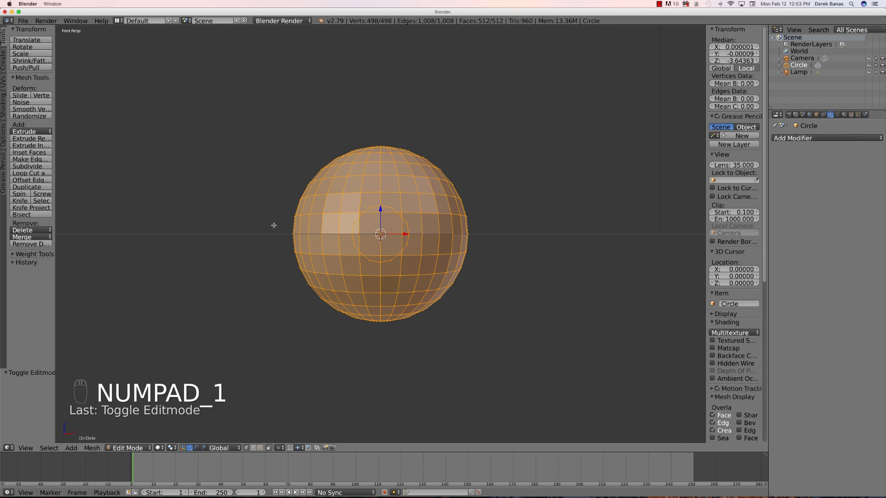
key("a")
key("a")
scroll(275, 224, "up", 3)
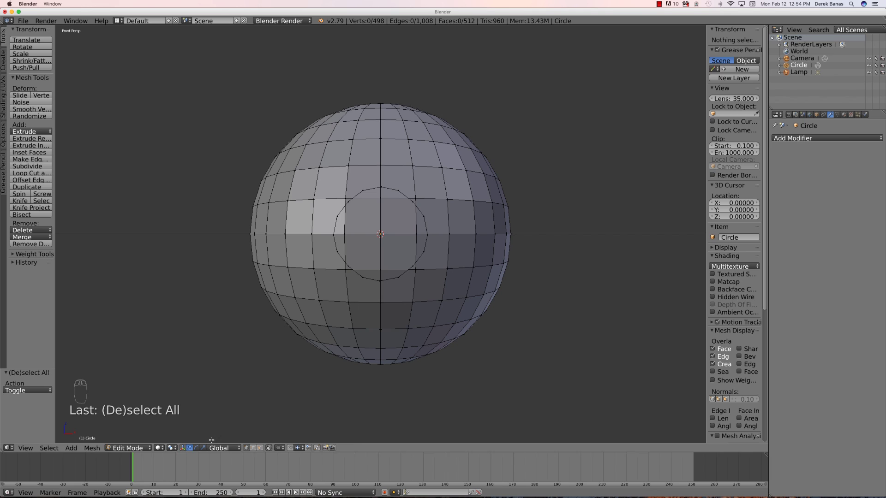
left_click(260, 448)
key("c")
mouse_move(408, 182)
left_mouse_down()
mouse_move(330, 192)
mouse_move(338, 277)
mouse_move(415, 276)
mouse_move(417, 202)
mouse_move(382, 208)
mouse_move(370, 262)
left_mouse_up()
right_click(369, 262)
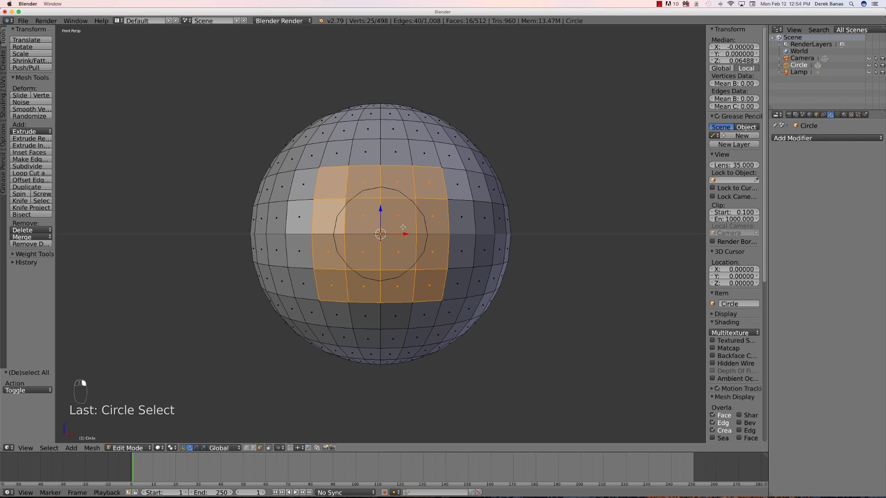
key("x")
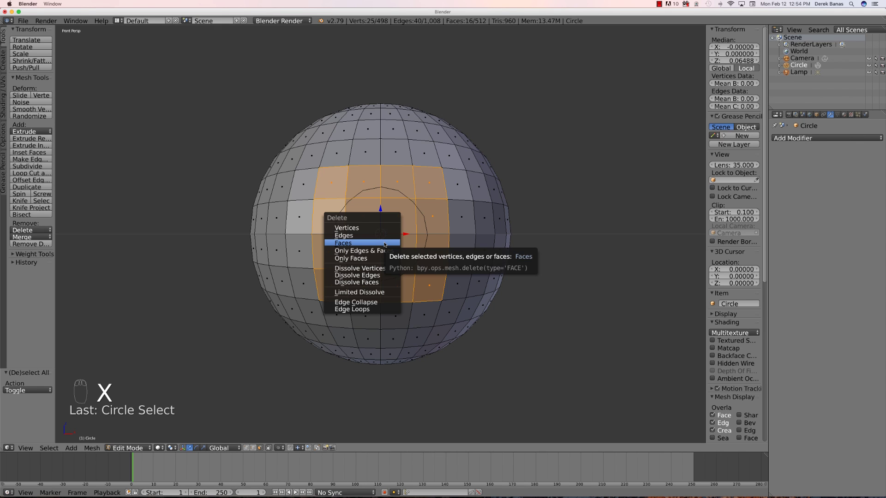
left_click(385, 242)
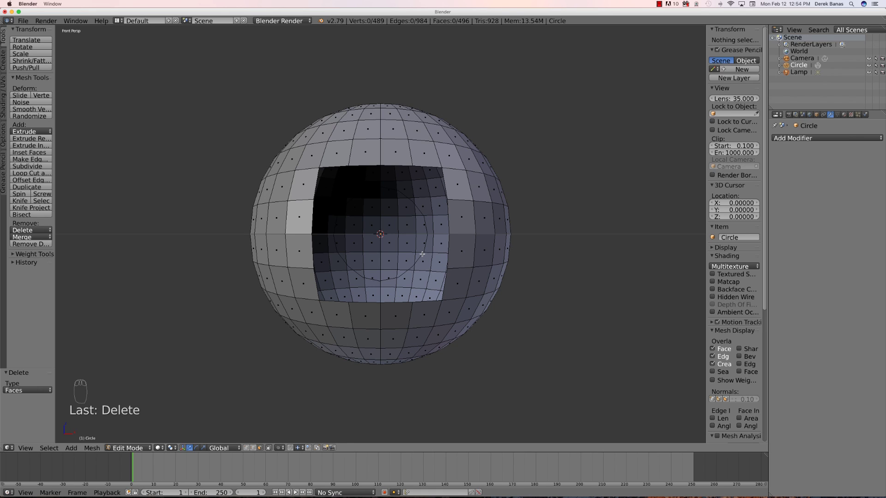
Select the edge loops of the sphere's square opening and the circle, and connect them with Bridge Edge Loops.
left_click(253, 448)
right_click(421, 256, "alt")
right_click(449, 251, "alt")
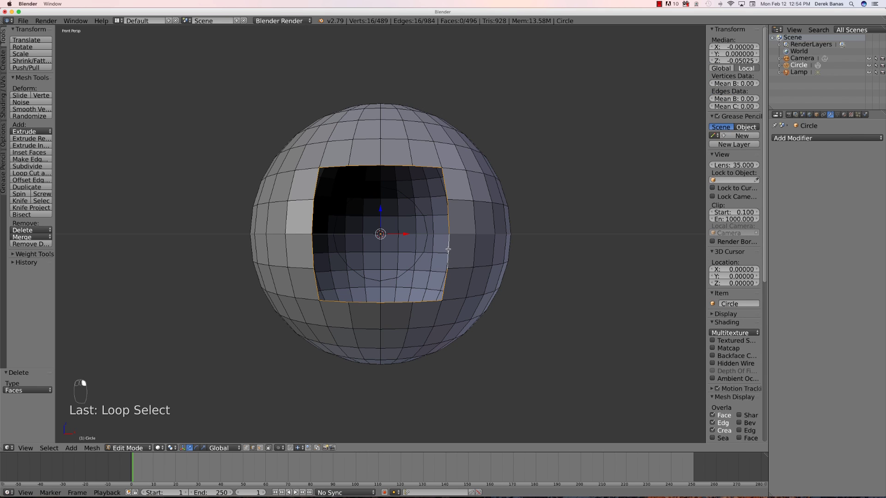
right_click(420, 266, "alt+shift")
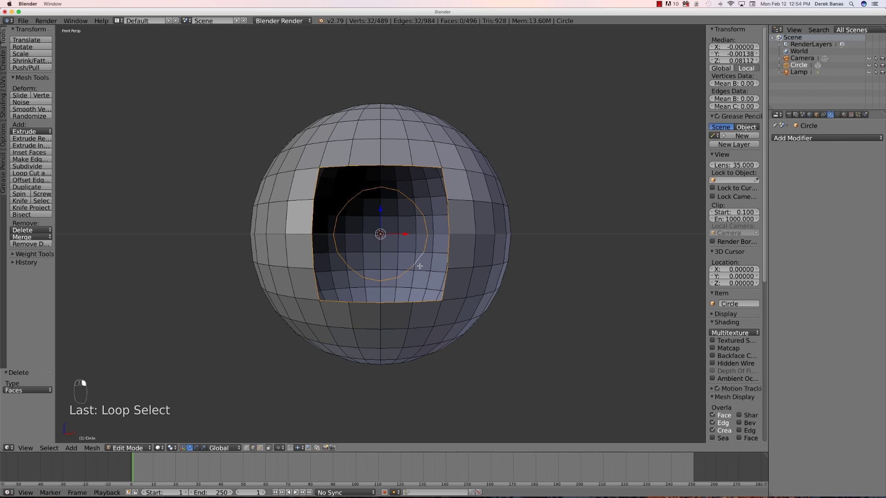
key("w")
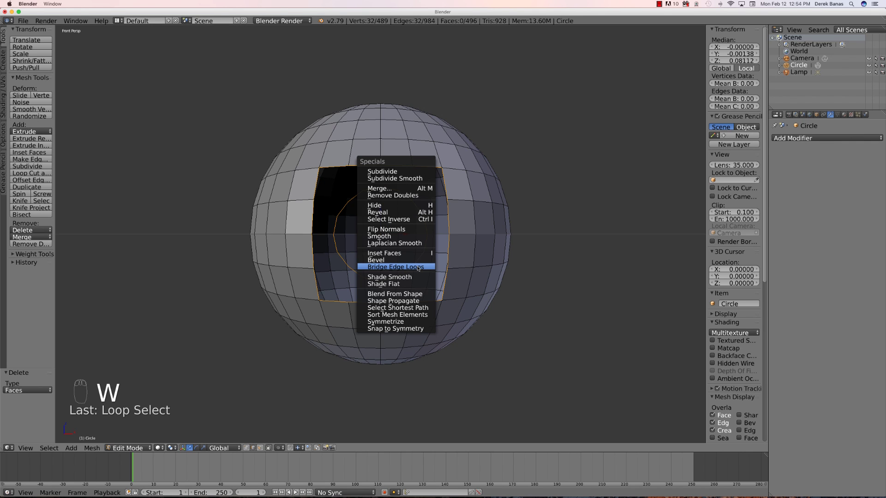
left_click(414, 267)
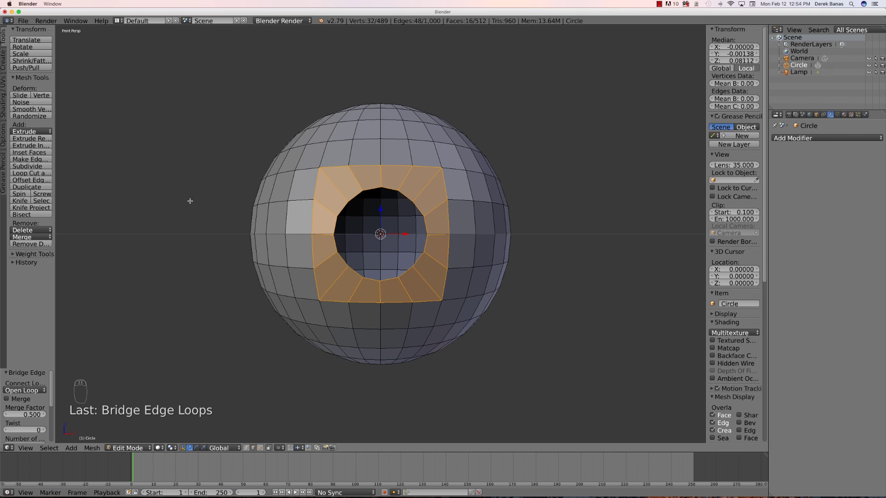
Return to Object Mode and apply smooth shading to the sphere with the hole.
key("Tab")
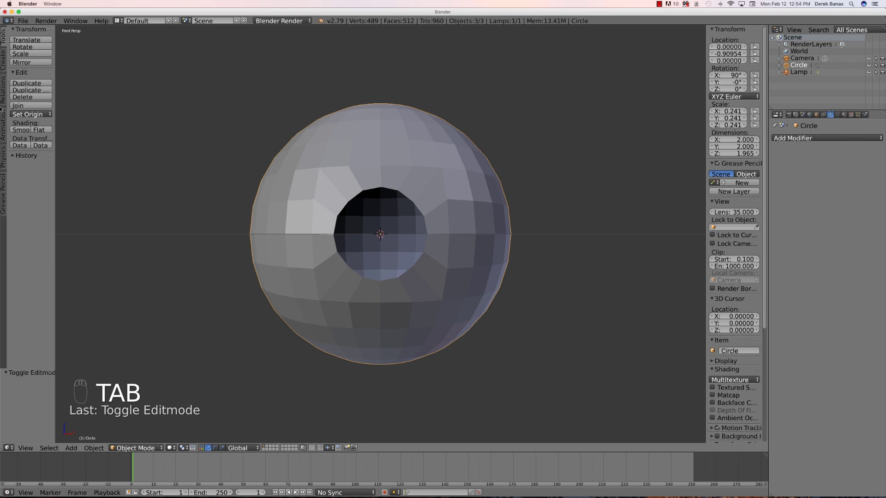
left_click(24, 130)
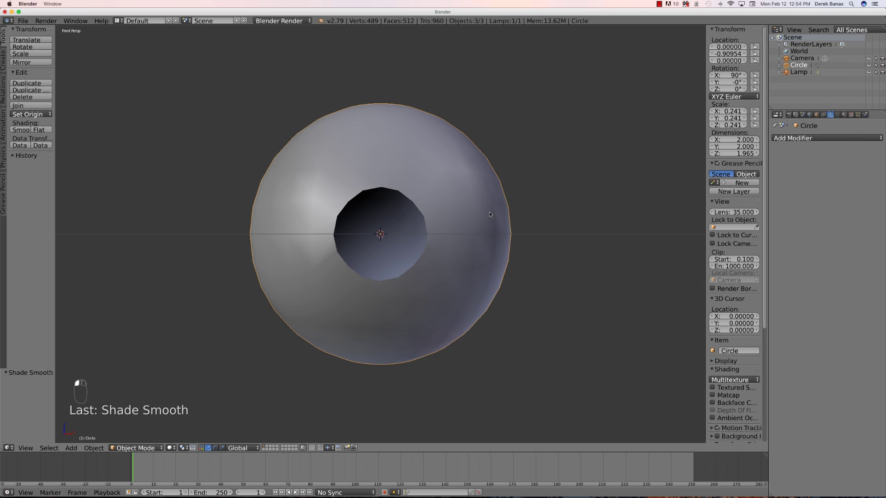
Add a Subdivision Surface modifier to the sphere with the hole.
left_click(803, 138)
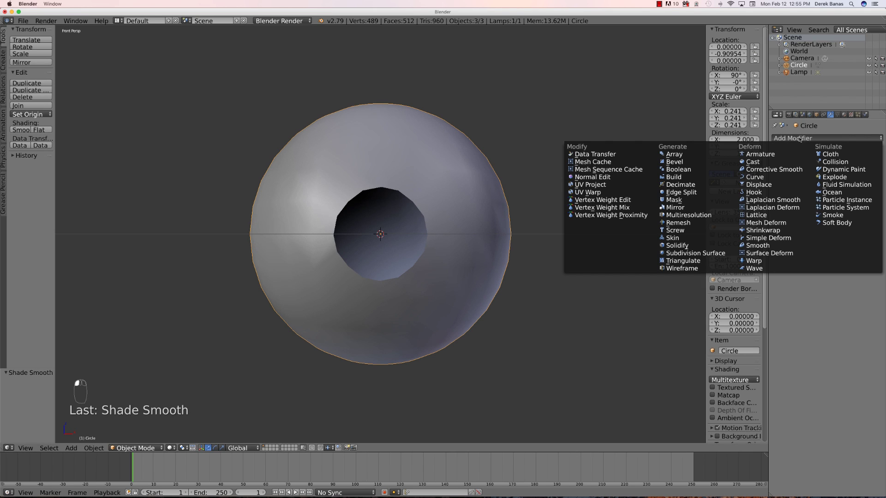
left_click(721, 253)
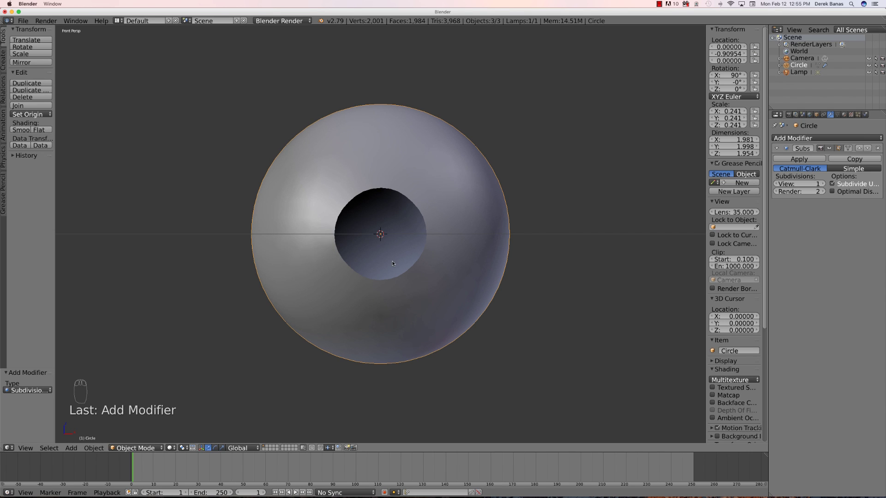
mouse_move(201, 236)
middle_mouse_down()
mouse_move(232, 245)
mouse_move(184, 224)
mouse_move(212, 249)
mouse_move(213, 234)
mouse_move(201, 237)
middle_mouse_up()
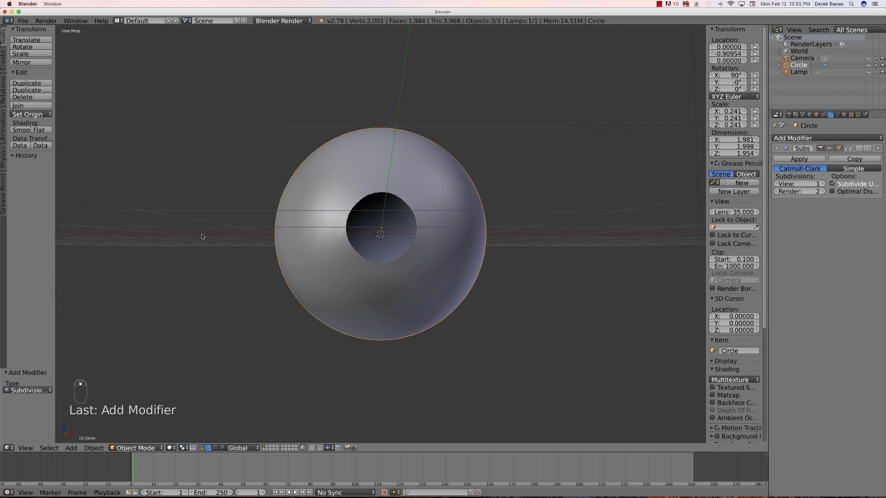
scroll(201, 237, "up", 2)
scroll(202, 236, "down", 5)
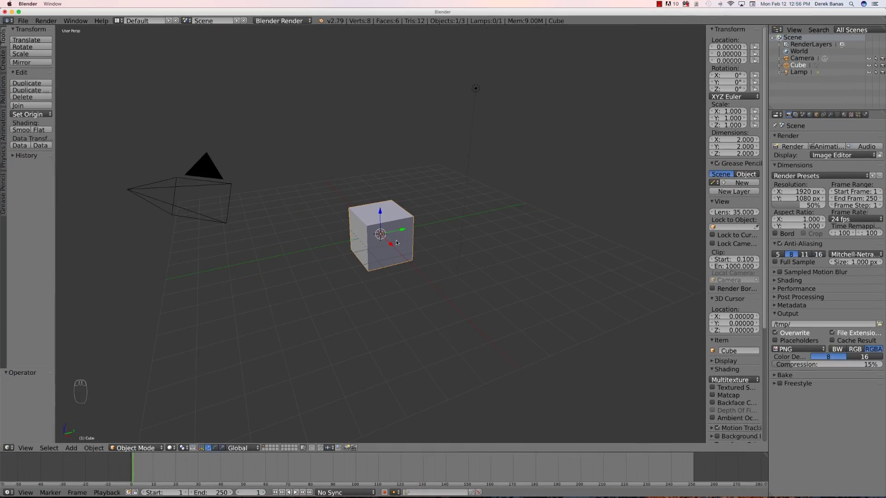
Delete the default cube and add a UV sphere with 32 segments and 16 rings.
key("x")
left_click(396, 240)
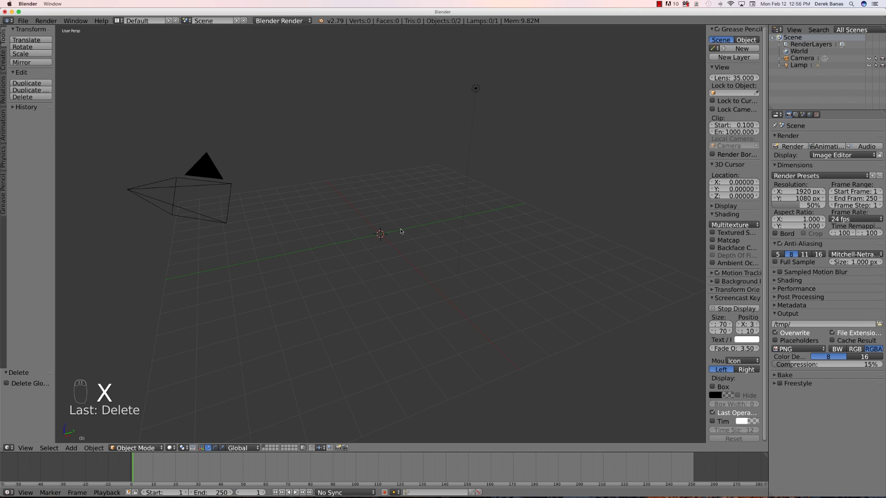
key("shift+a")
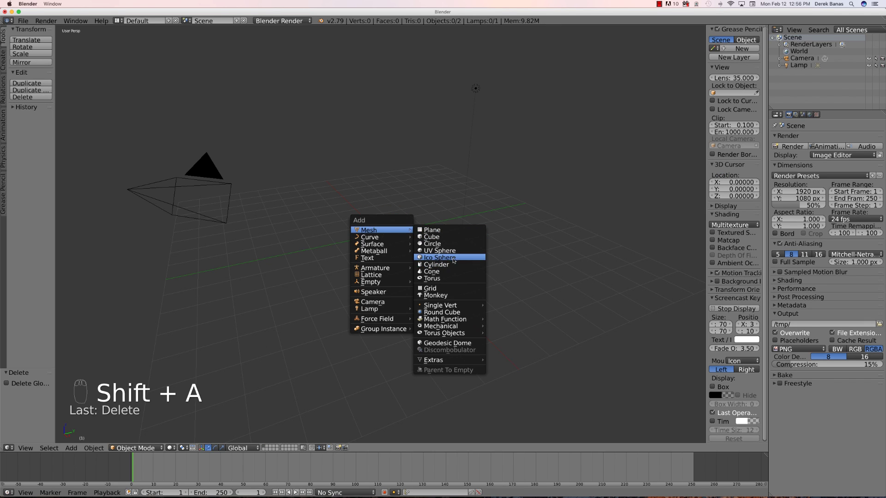
left_click(440, 251)
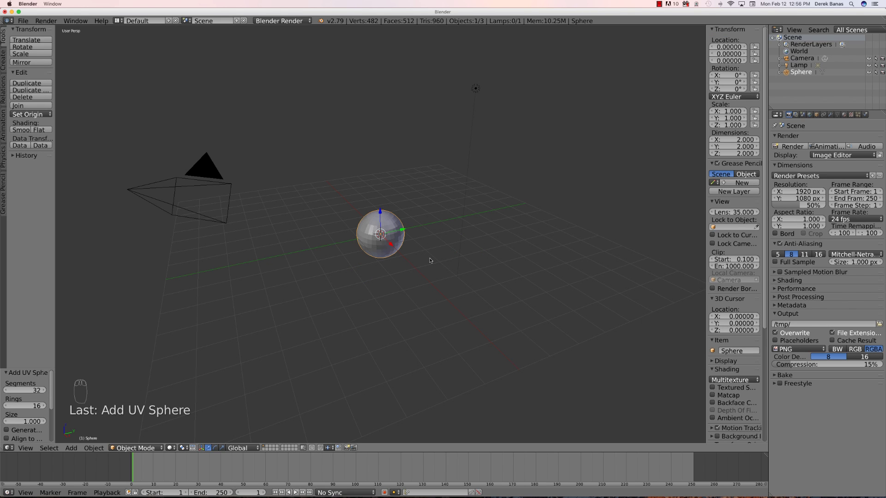
Deselect the sphere, add a 32-vertex circle and rotate it 90 degrees about the X axis.
key("a")
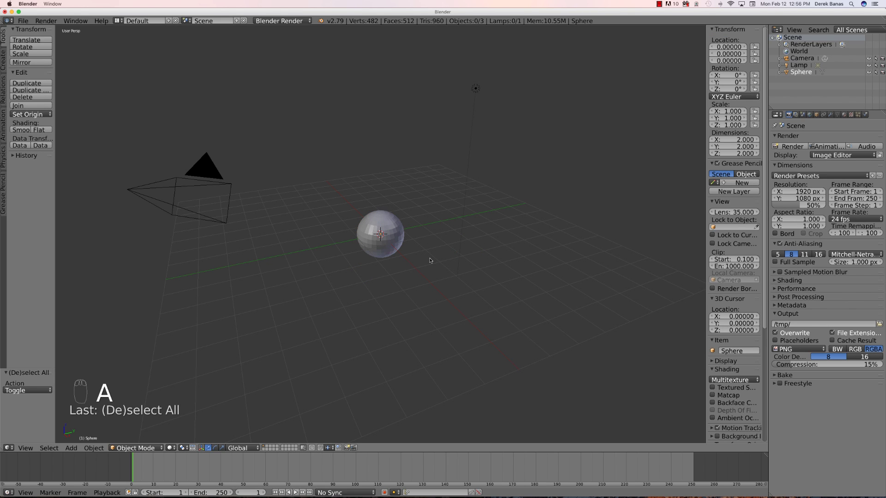
key("shift+a")
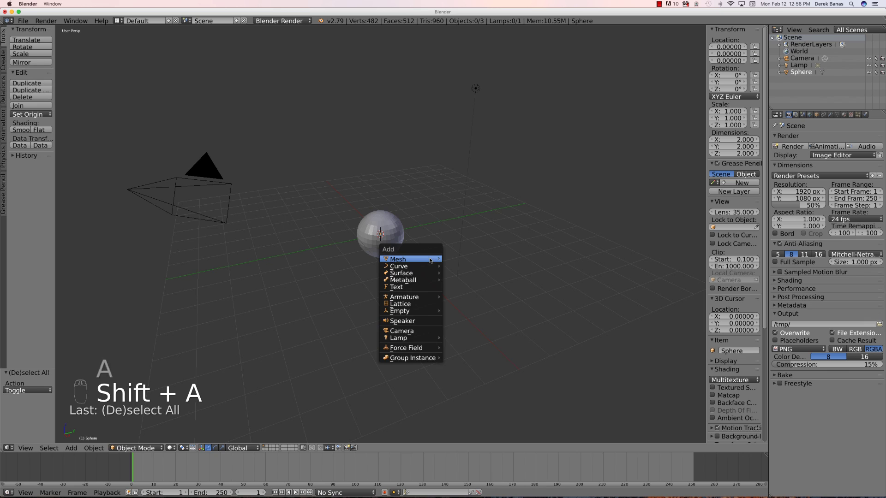
mouse_move(430, 259)
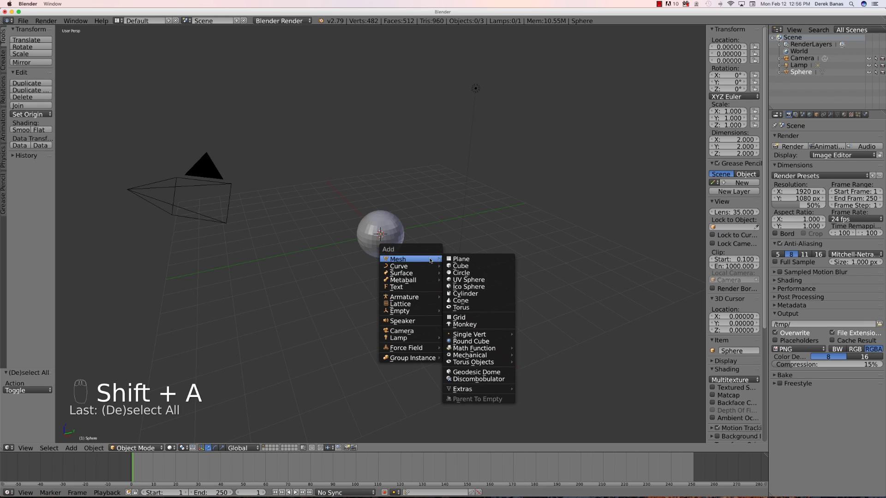
left_click(473, 274)
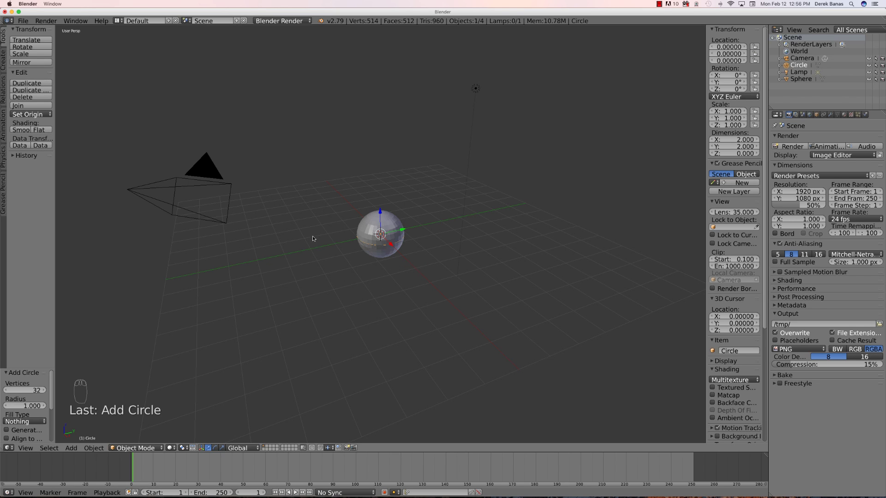
key("KP_1")
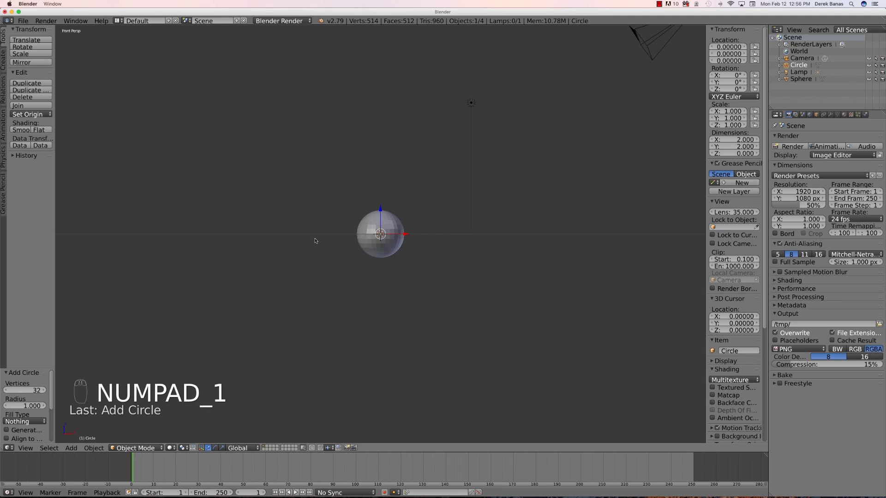
scroll(315, 240, "up", 7)
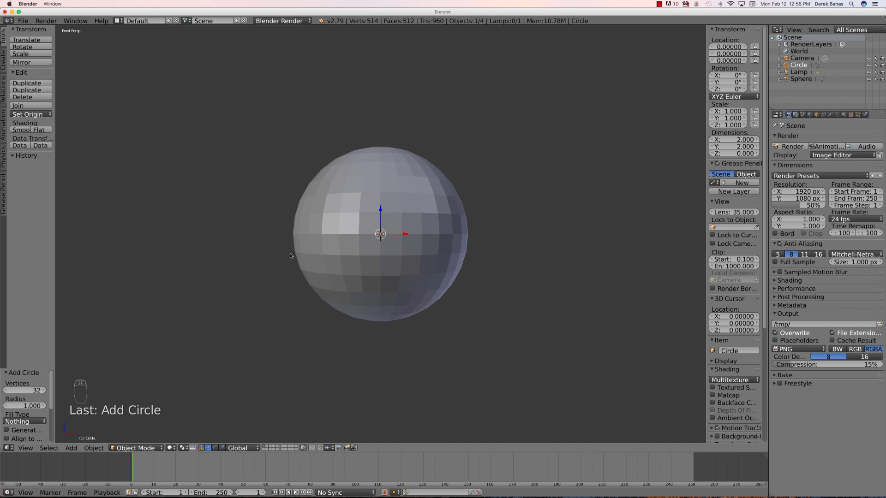
key("r")
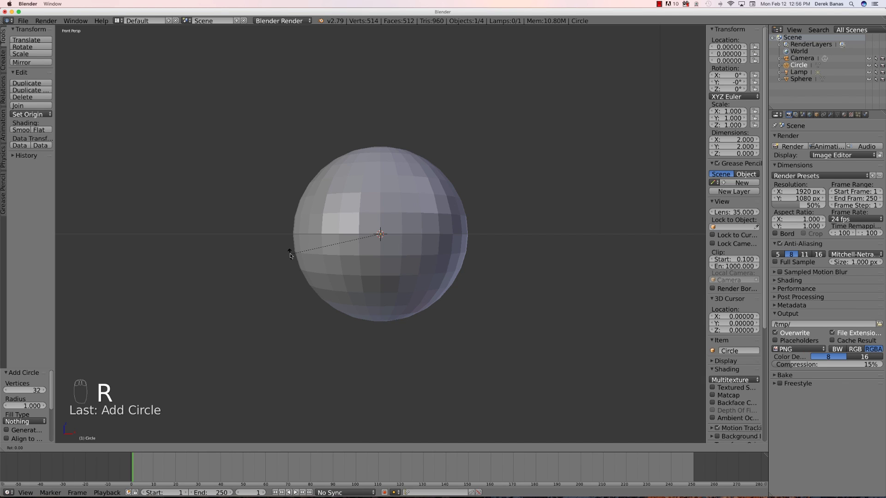
key("x")
key("9")
key("0")
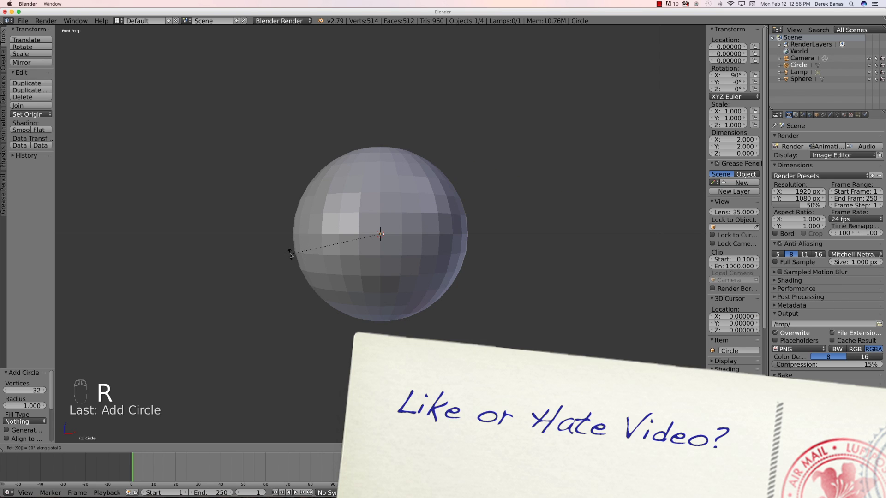
key("Return")
Move the circle in front of the sphere to about Y -1.21 and scale it down to about 0.277.
middle_click_drag(292, 251, 304, 288)
left_click_drag(375, 220, 419, 298)
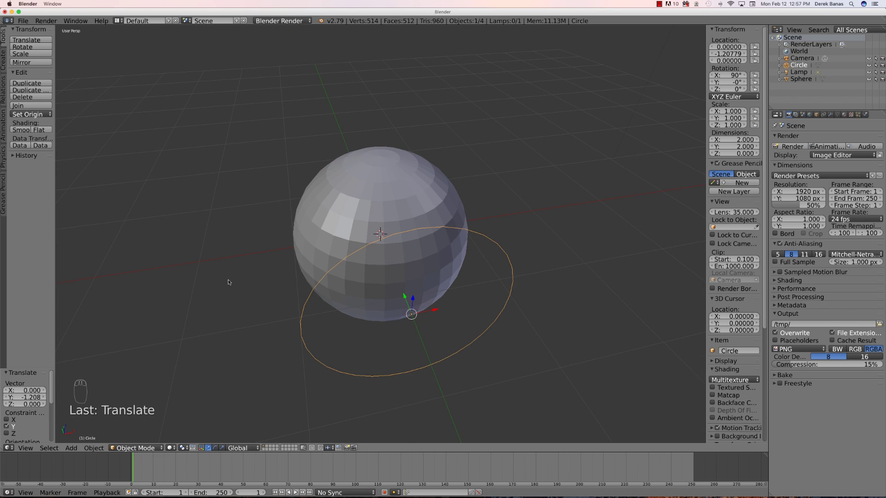
key("KP_1")
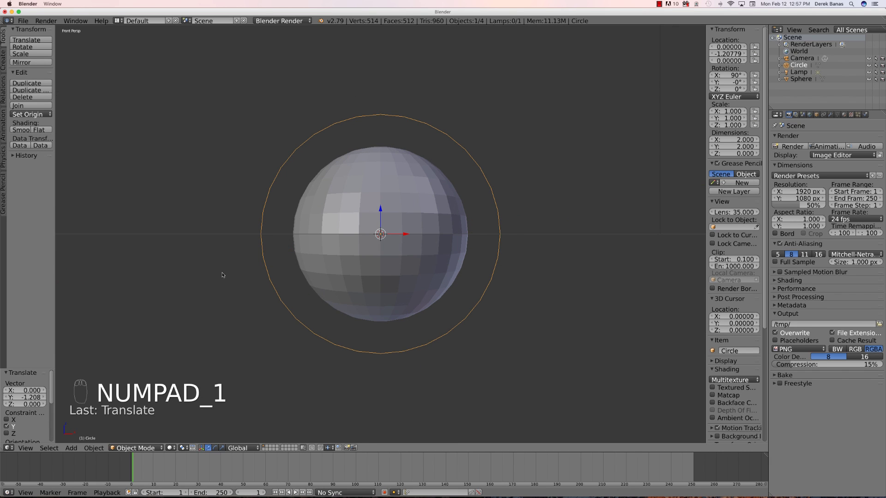
key("s")
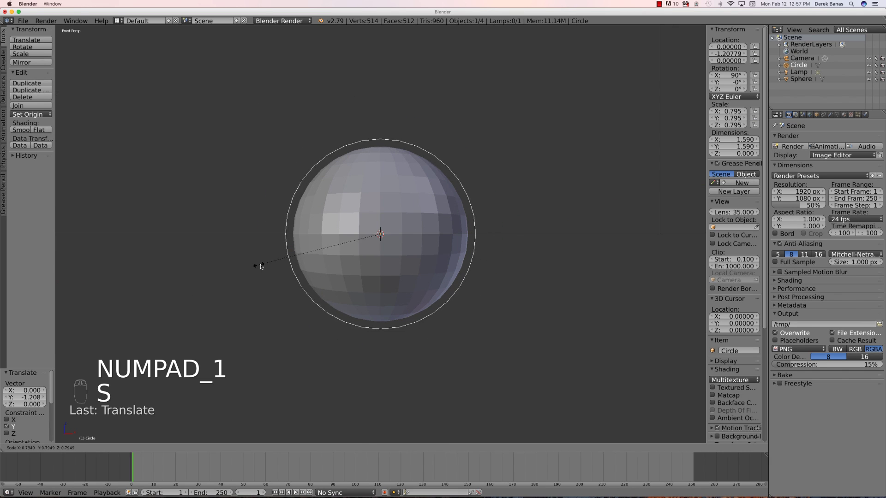
left_click(331, 236)
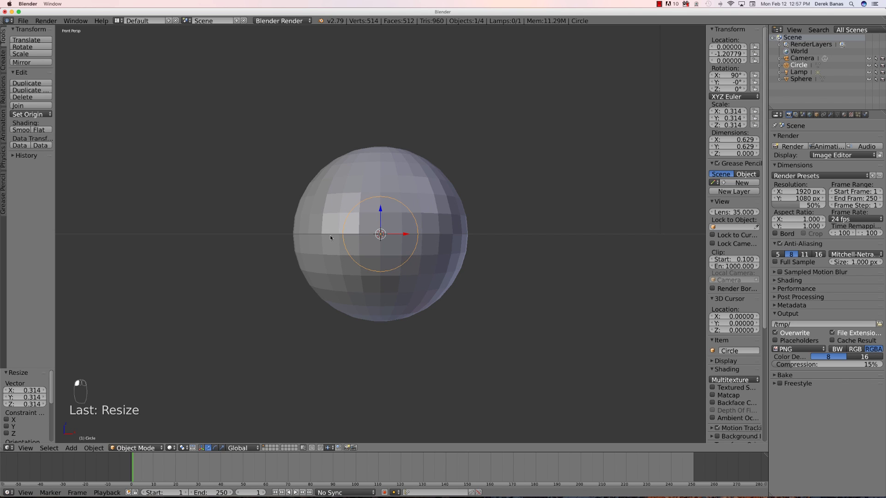
scroll(342, 210, "up", 3)
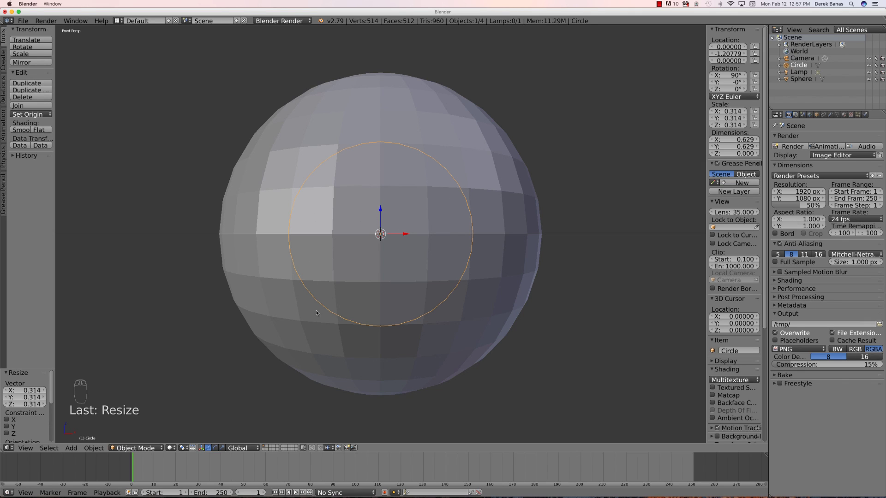
key("s")
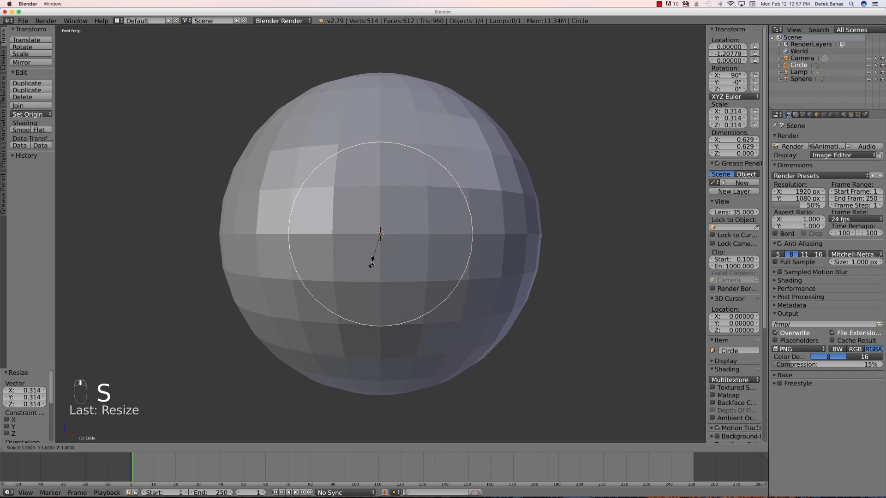
left_click(334, 276)
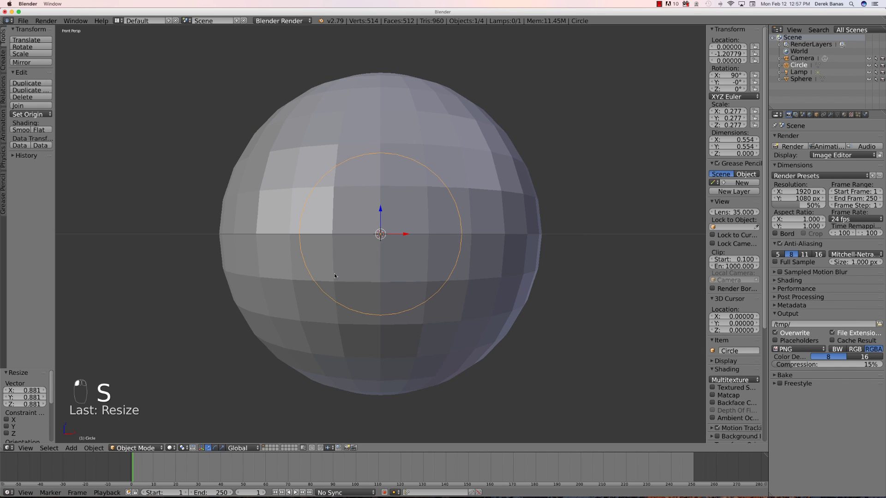
Delete the circle in front of the sphere.
scroll(273, 295, "down", 3)
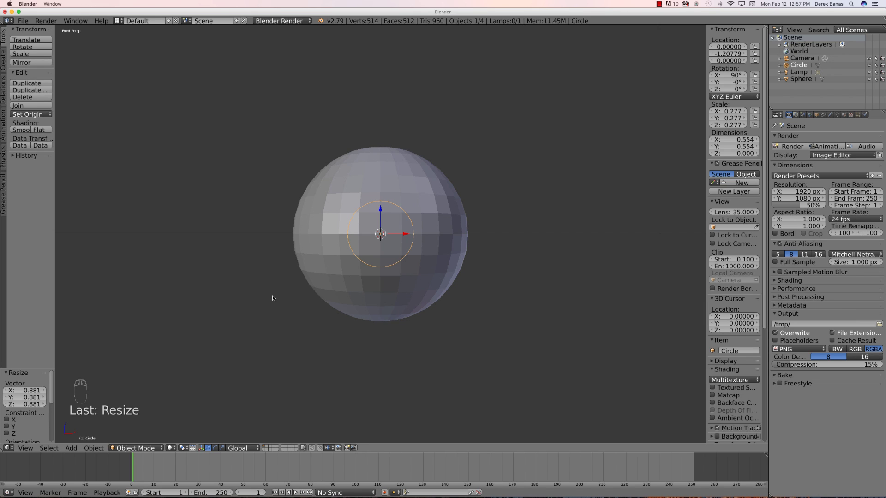
key("x")
left_click(272, 296)
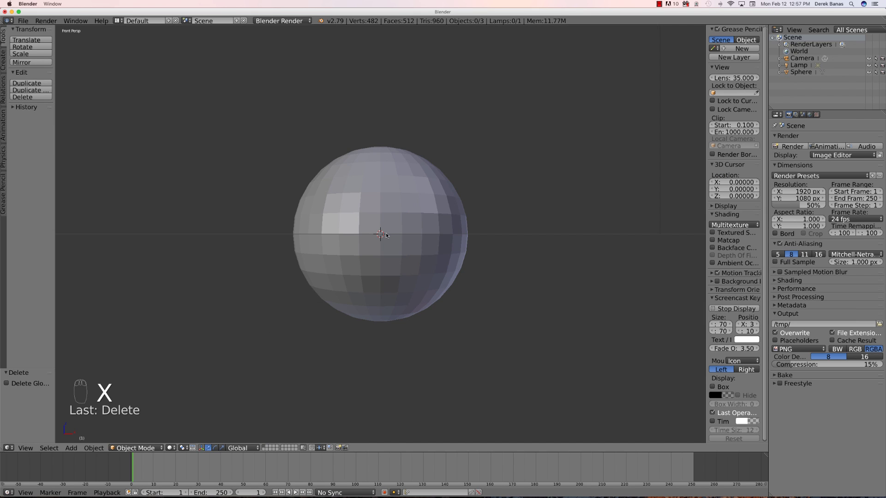
Add a mesh circle with 16 vertices at the centre of the sphere.
key("shift+a")
mouse_move(386, 235)
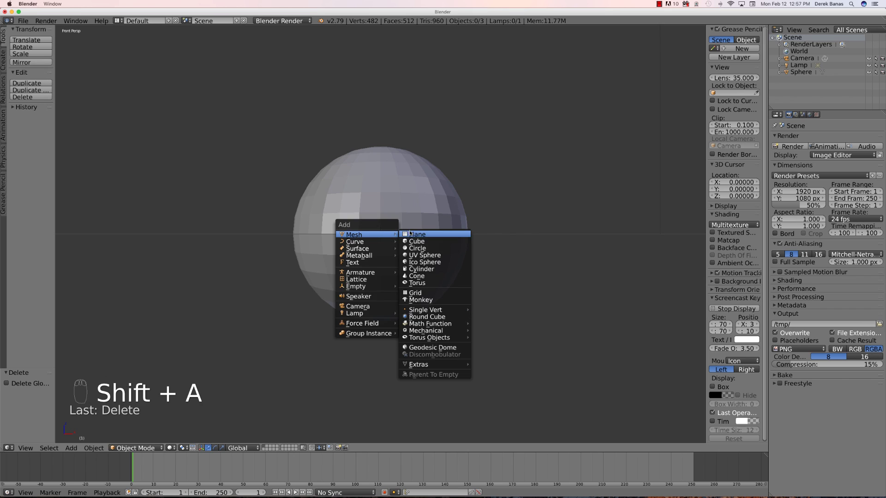
left_click(420, 250)
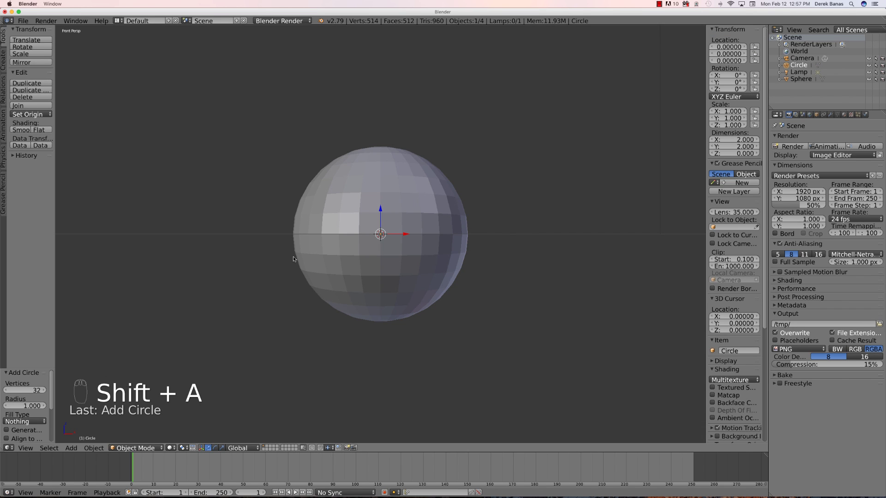
left_click(35, 390)
type("16")
key("Return")
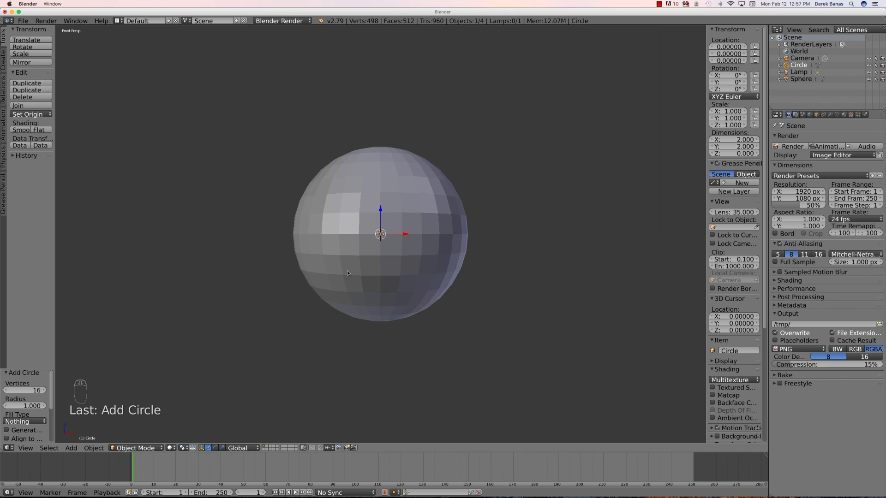
Rotate the circle 90 degrees about the X axis and move it in front of the sphere to about Y -1.59.
type("rx90")
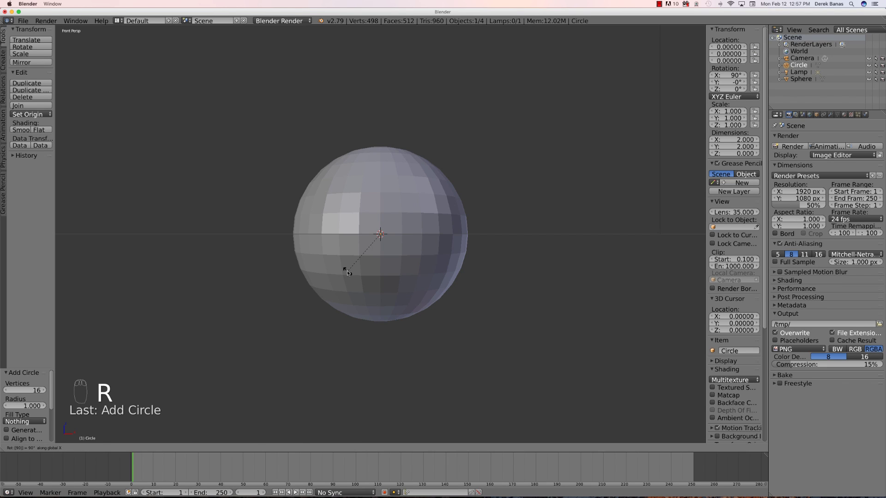
key("Return")
scroll(347, 273, "down", 3)
middle_click_drag(351, 273, 369, 276)
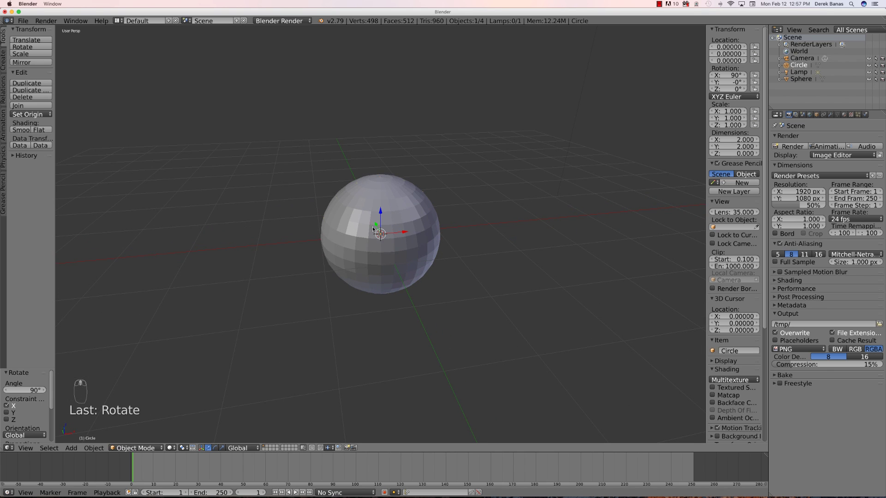
left_click_drag(376, 224, 408, 276)
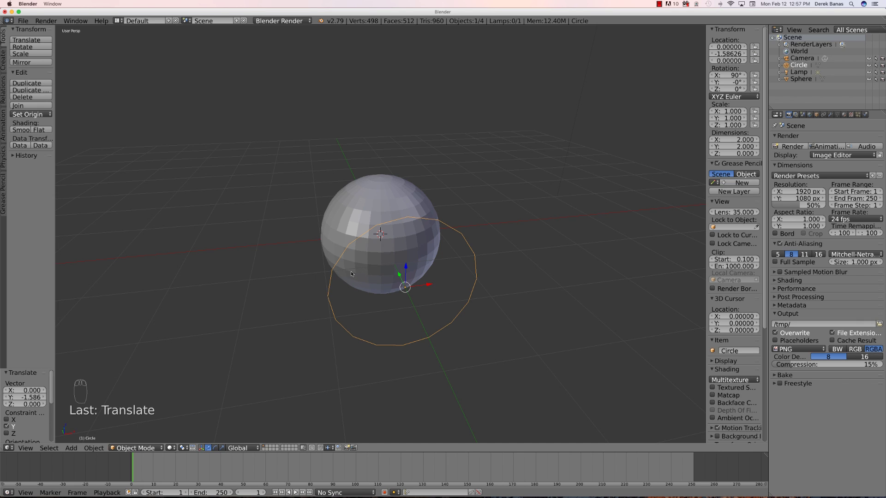
In front view, scale the circle to about 0.269 and again by about 0.906 to fit the sphere's central four-by-four faces.
key("KP_1")
key("s")
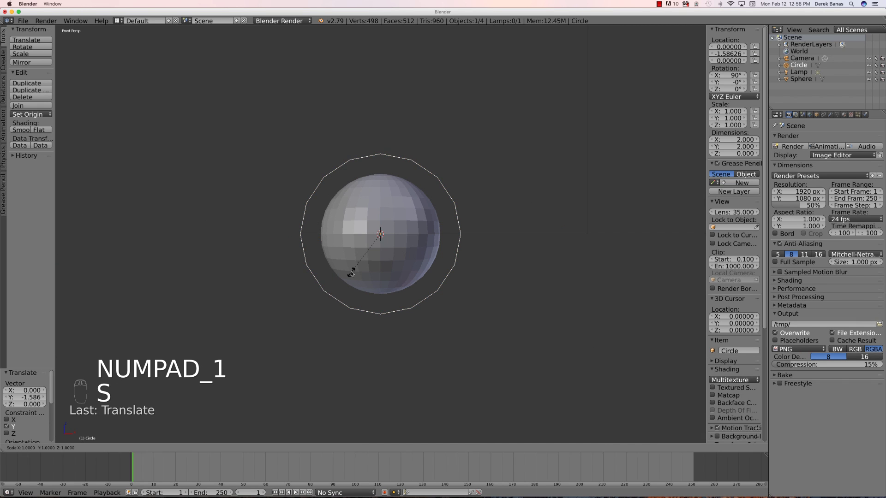
left_click(369, 240)
scroll(368, 240, "up", 4)
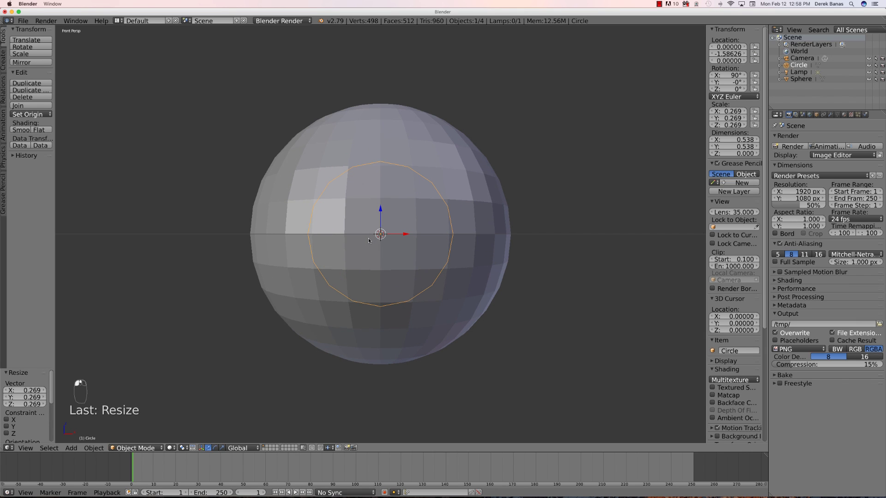
scroll(369, 241, "down", 1)
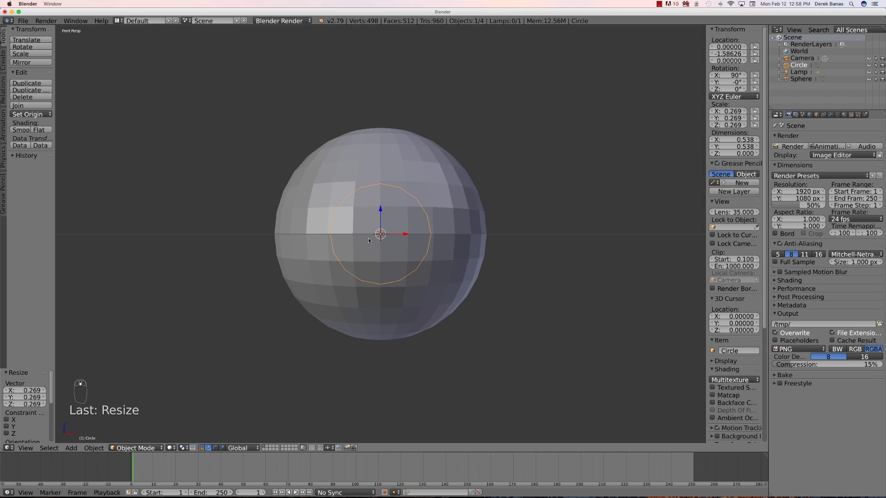
key("s")
left_click(370, 239)
Cut the circle's outline into the front of the sphere's mesh using Knife Project in Edit Mode.
right_click(374, 157, "shift")
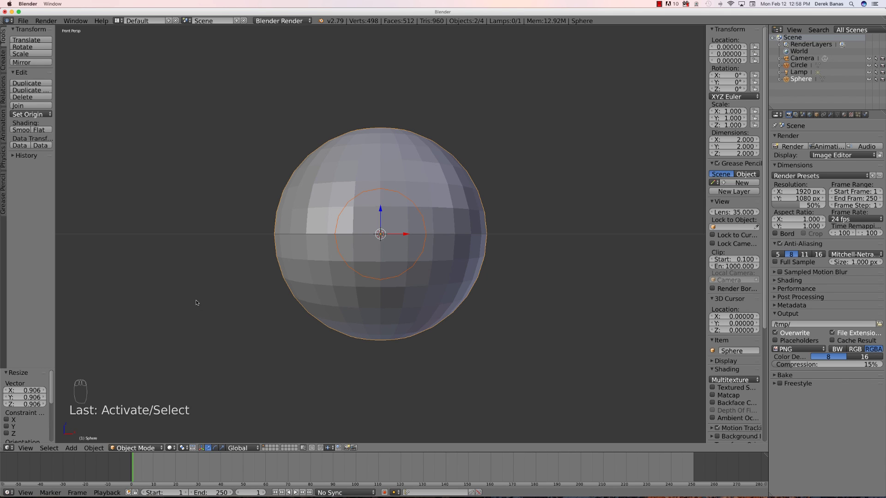
key("Tab")
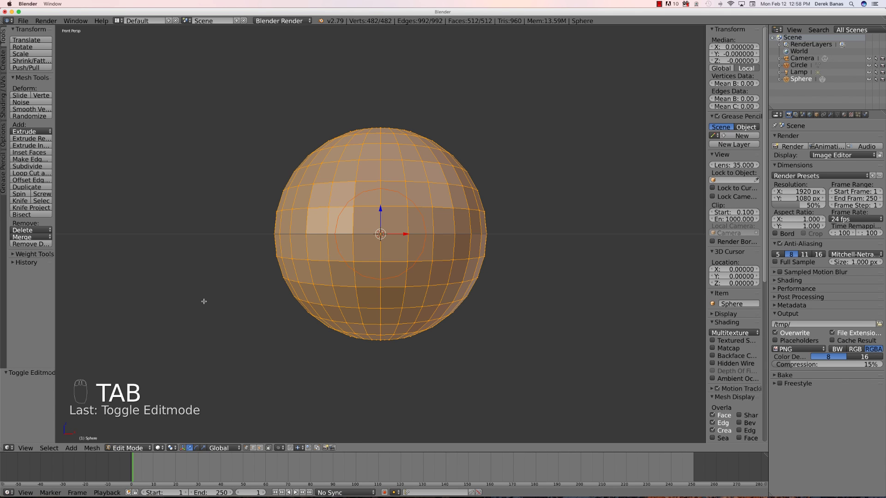
left_click(31, 209)
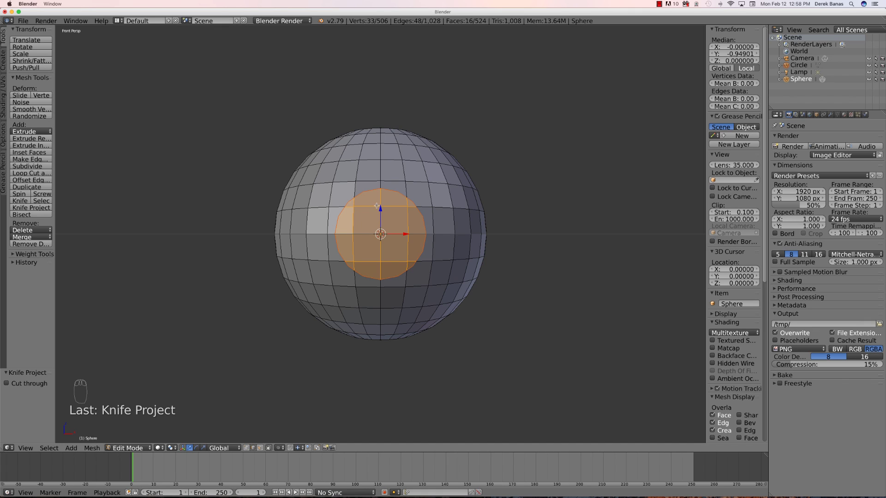
Delete the faces inside the projected circle to open a round hole in the sphere.
key("x")
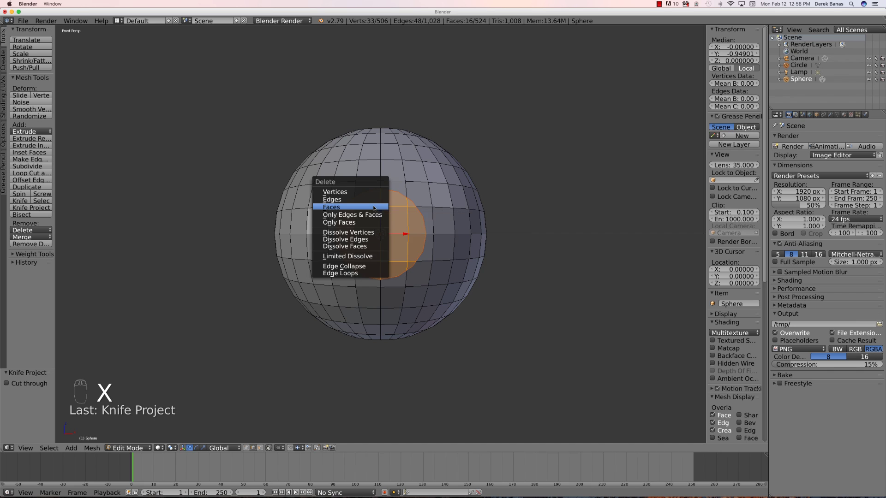
left_click(373, 208)
middle_click_drag(350, 322, 368, 323)
scroll(369, 324, "down", 1)
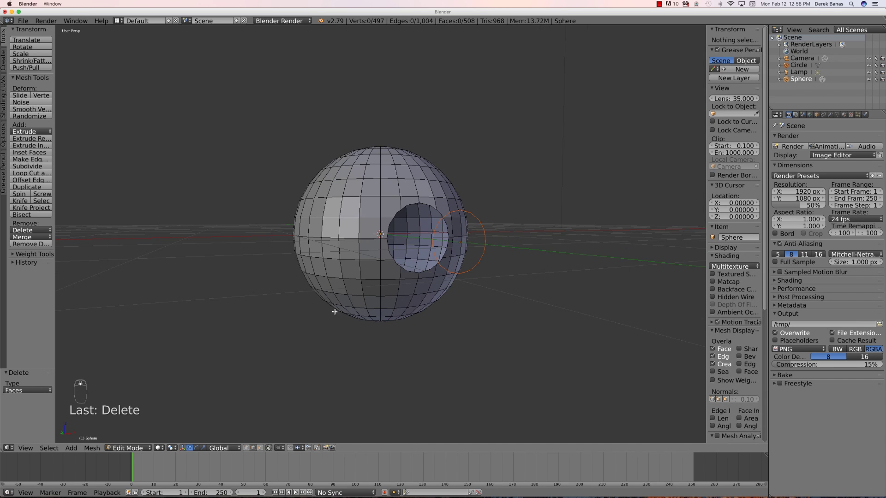
Return to Object Mode and delete the circle in front of the sphere.
key("Tab")
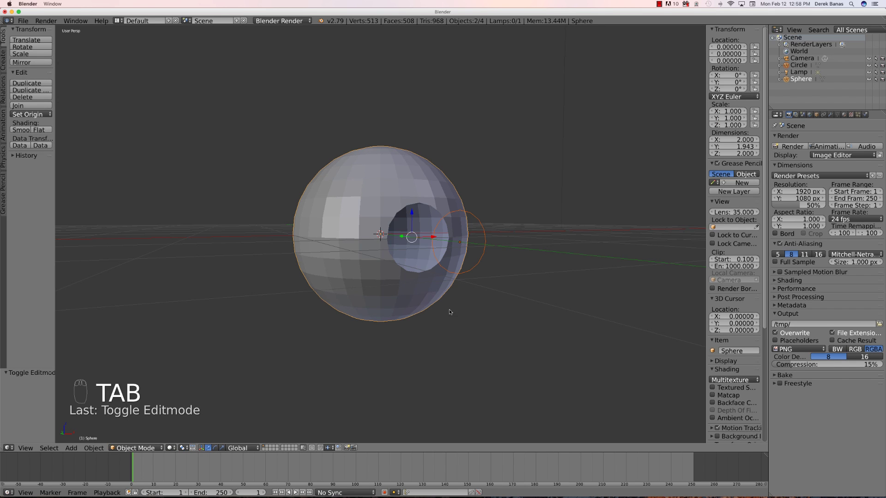
key("a")
key("a")
right_click(480, 262)
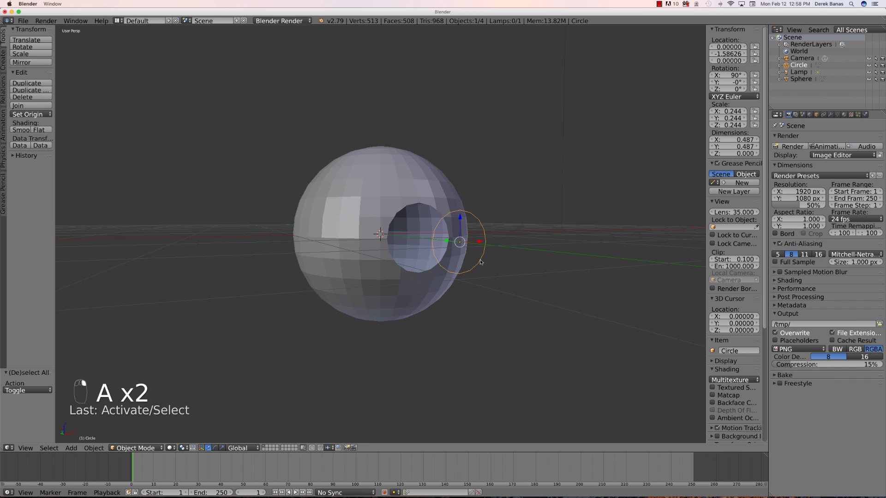
key("x")
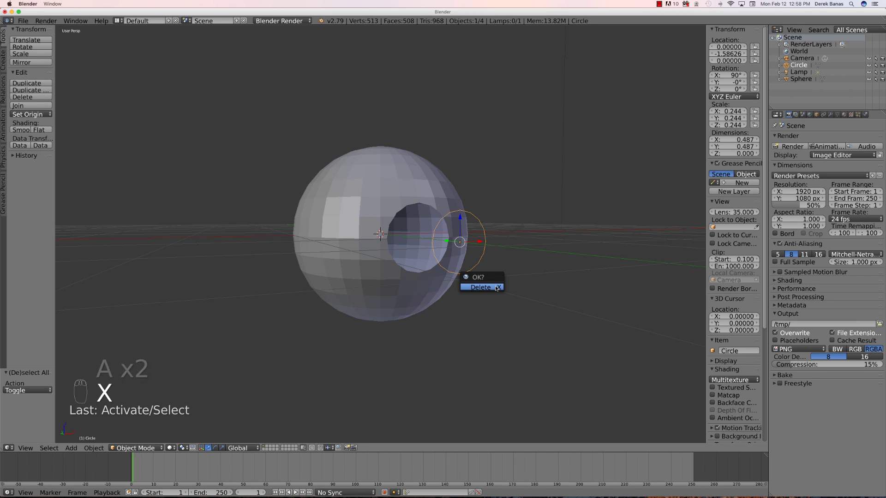
left_click(495, 287)
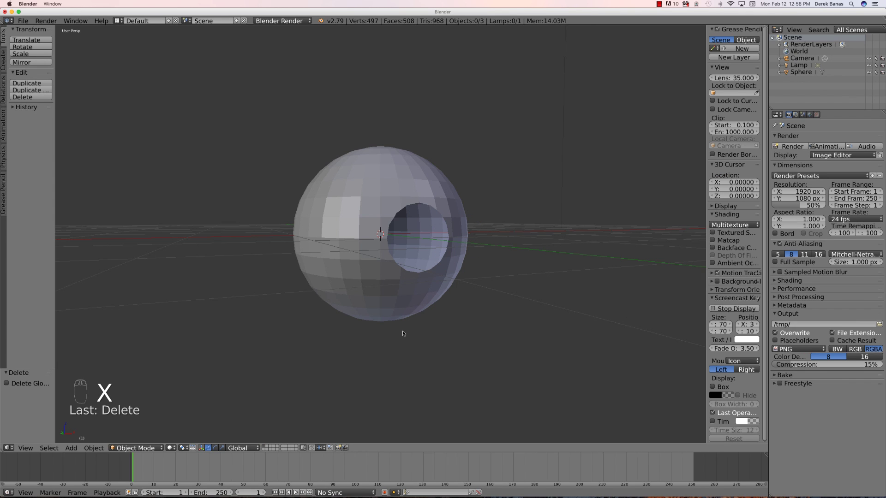
Preview the sphere in rendered shading, return to solid shading, and lower the lamp along Z to about 3.58.
key("shift+z")
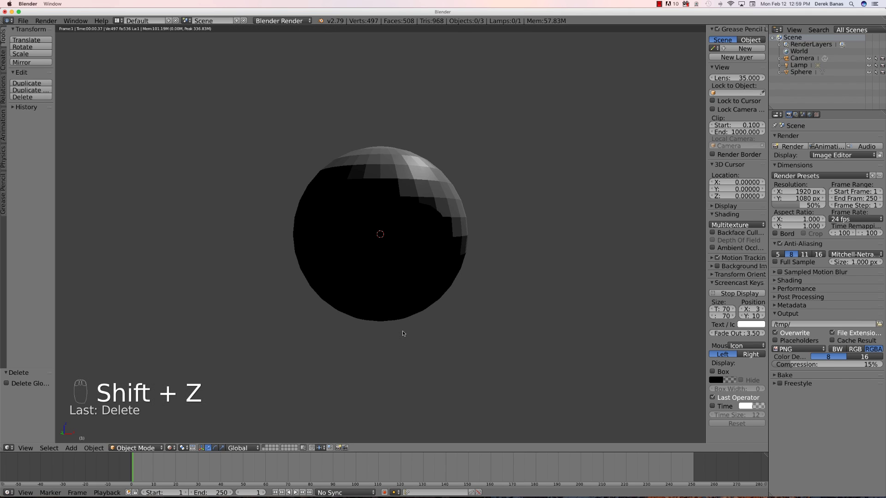
key("shift+z")
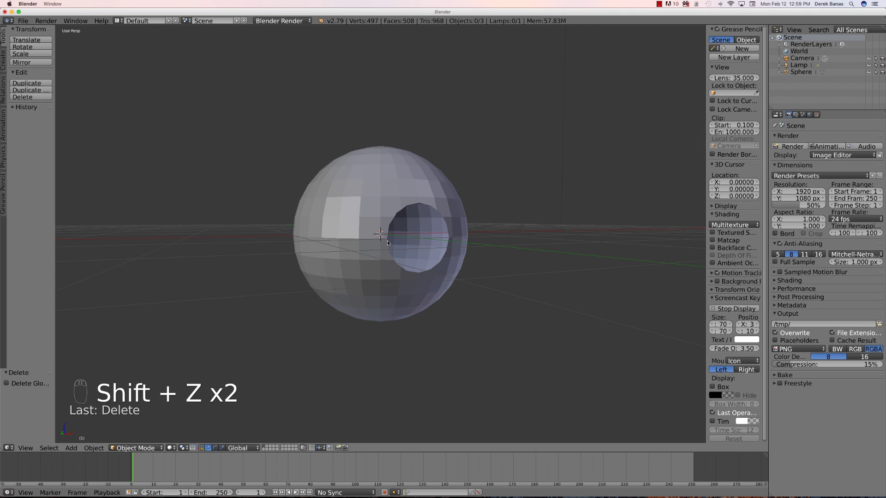
key("KP_7")
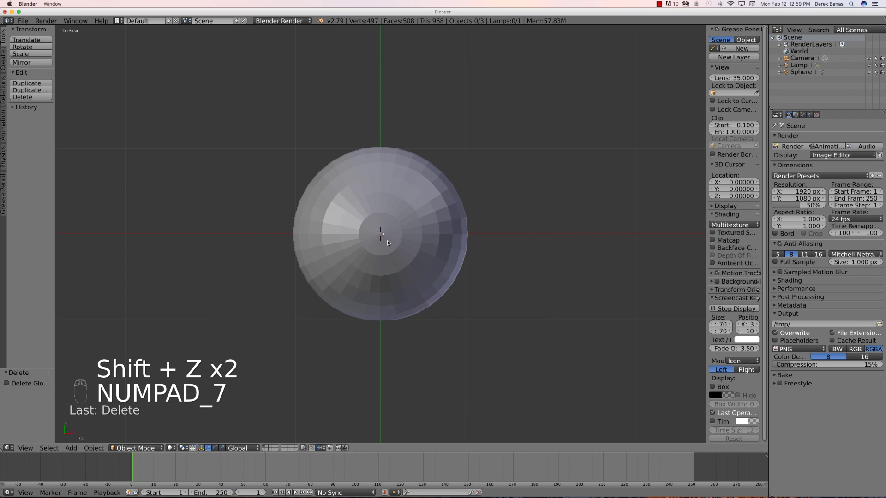
right_click(600, 180)
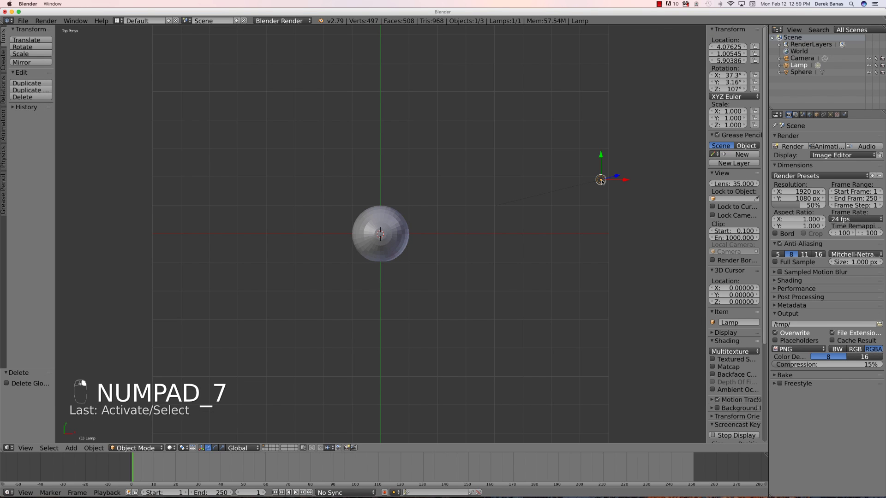
key("g")
key("z")
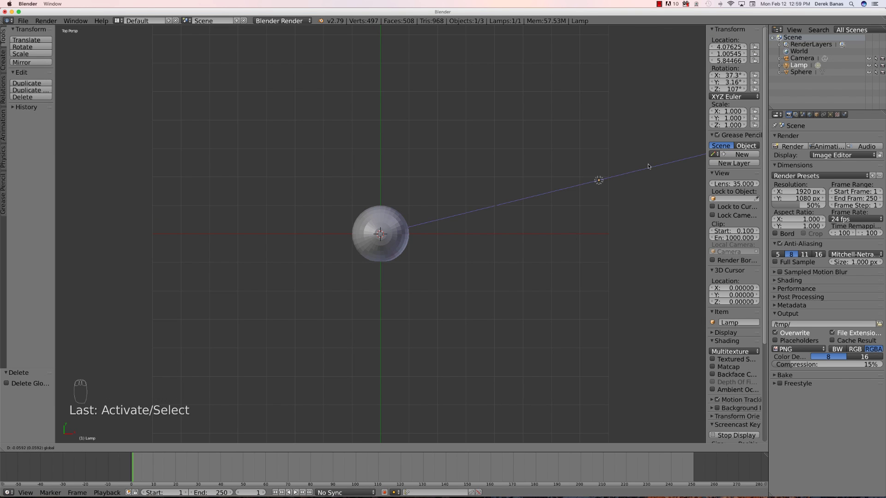
left_click(696, 137)
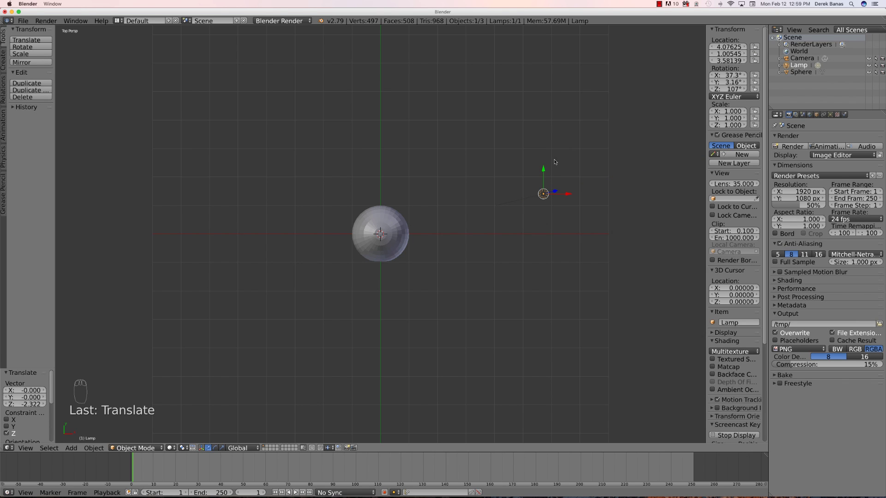
Move the lamp in front of the sphere, to about Y -3.16 and X 0.
key("g")
key("y")
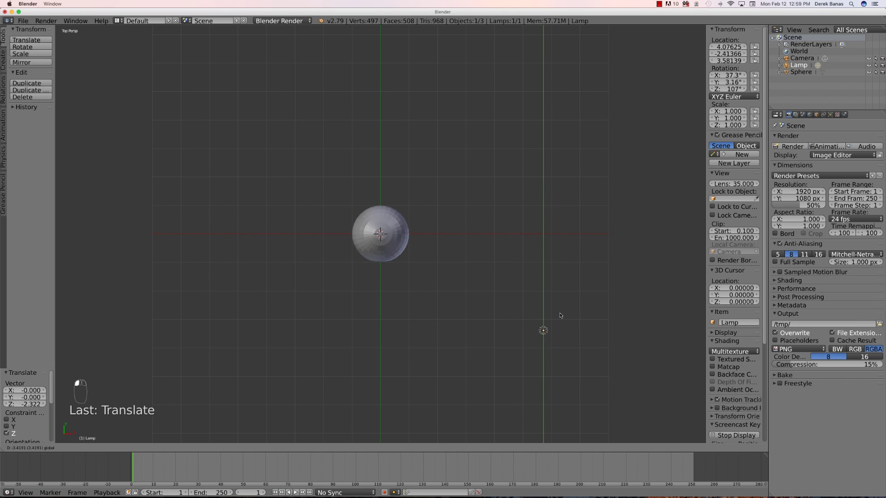
left_click(563, 353)
key("g")
key("x")
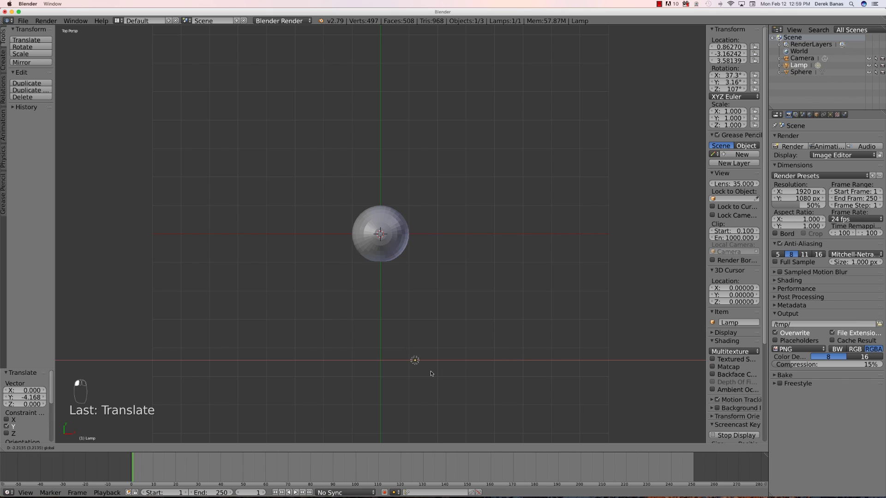
left_click(406, 368)
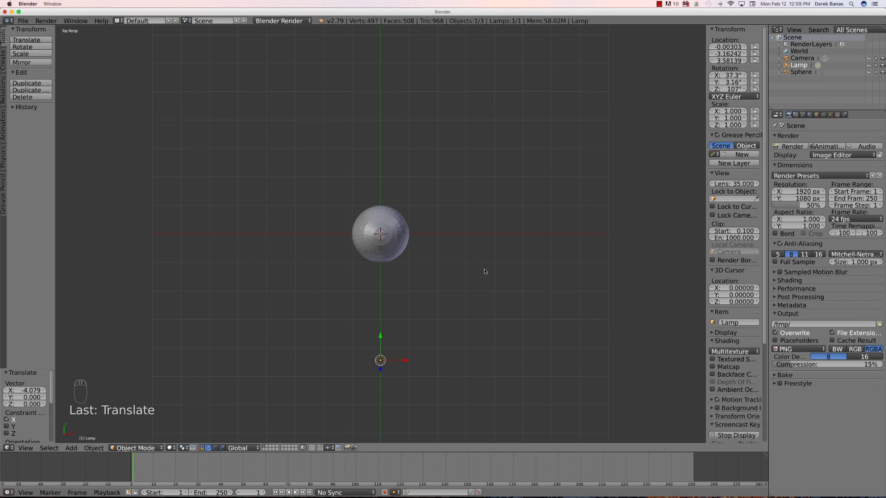
Add a Subdivision Surface modifier to the sphere.
key("KP_1")
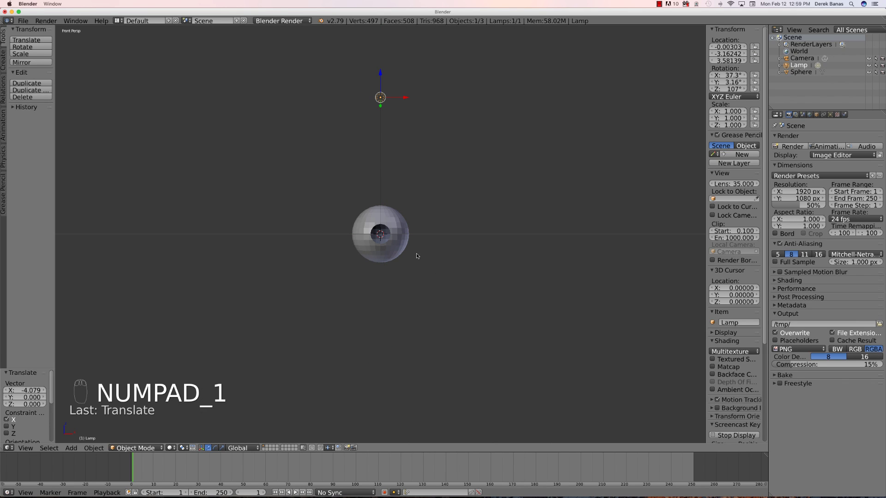
scroll(416, 256, "up", 4)
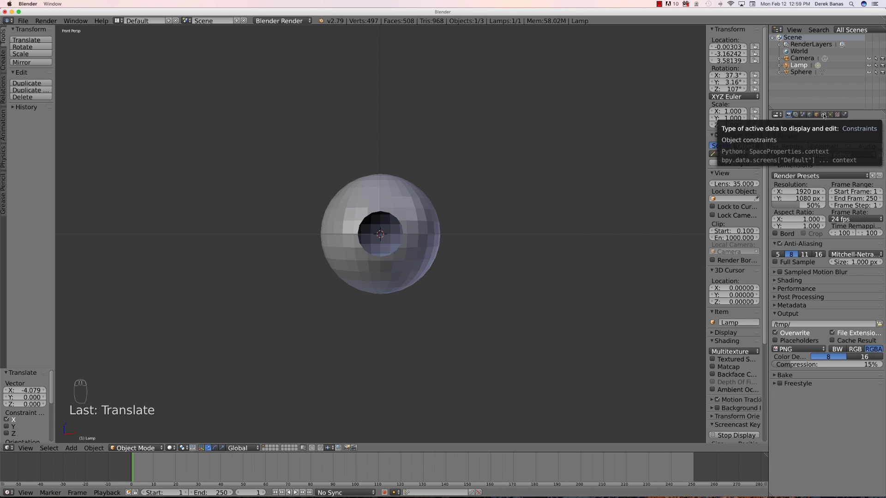
right_click(394, 205)
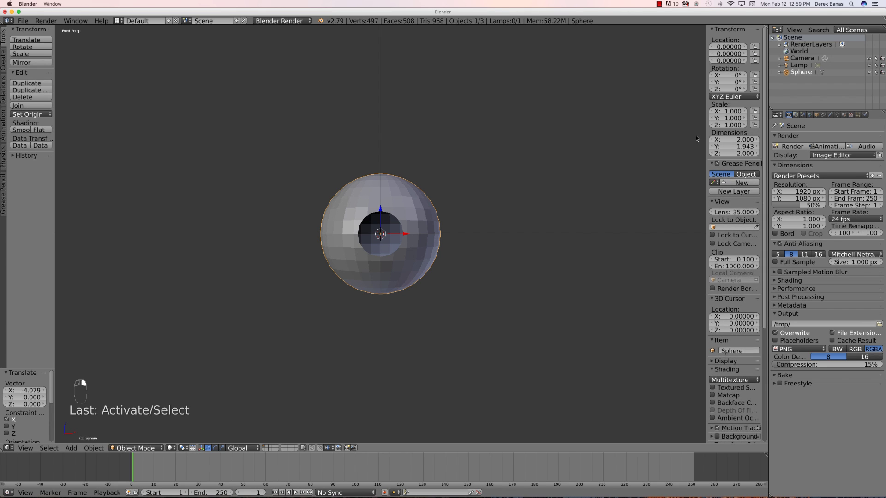
left_click(831, 115)
left_click(810, 138)
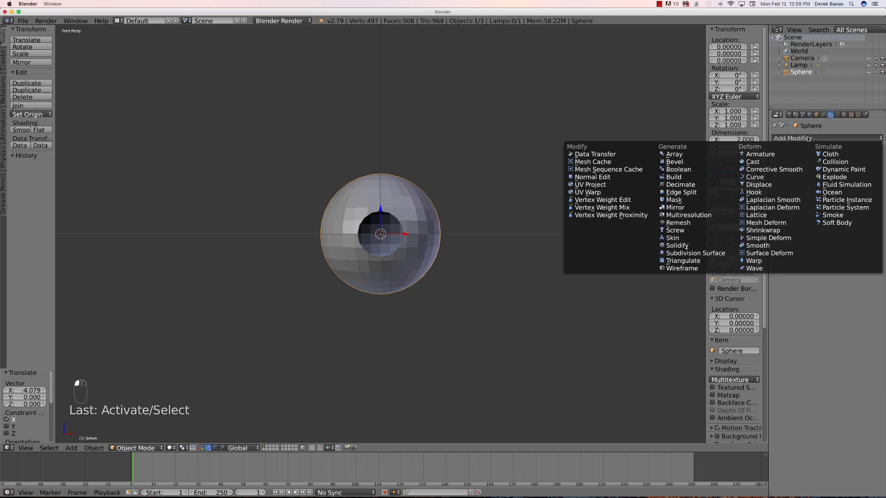
left_click(703, 254)
Apply smooth shading to the sphere and inspect the surface around its hole.
scroll(220, 291, "up", 4)
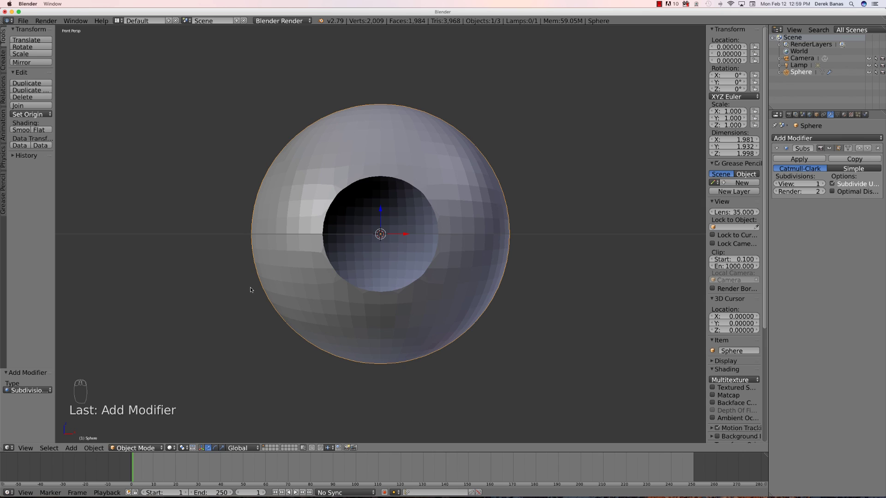
left_click(19, 129)
scroll(402, 245, "up", 3)
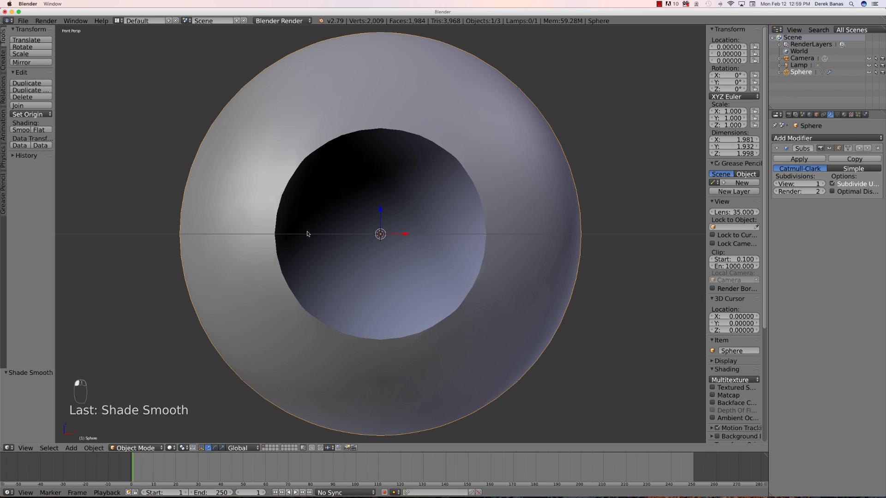
scroll(313, 287, "down", 5)
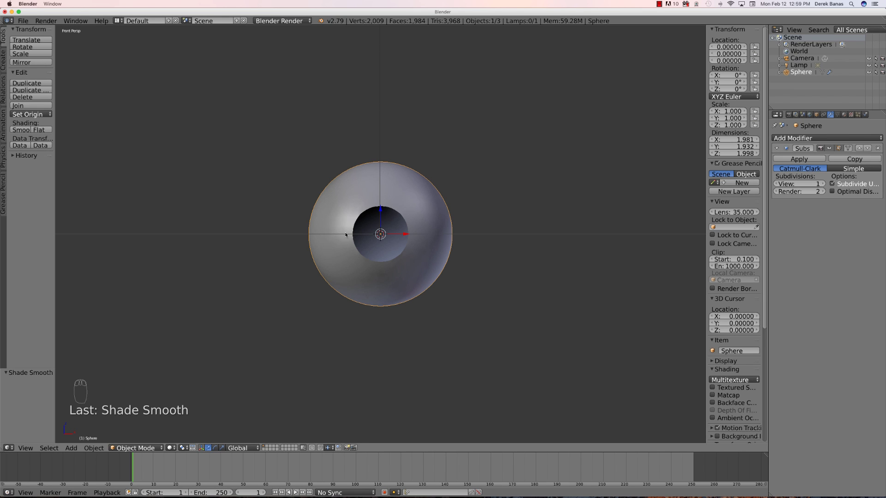
In Edit Mode, select the sphere's horizontal edge loops from near the top pole down to those interrupted by the hole.
key("Tab")
scroll(336, 238, "up", 5)
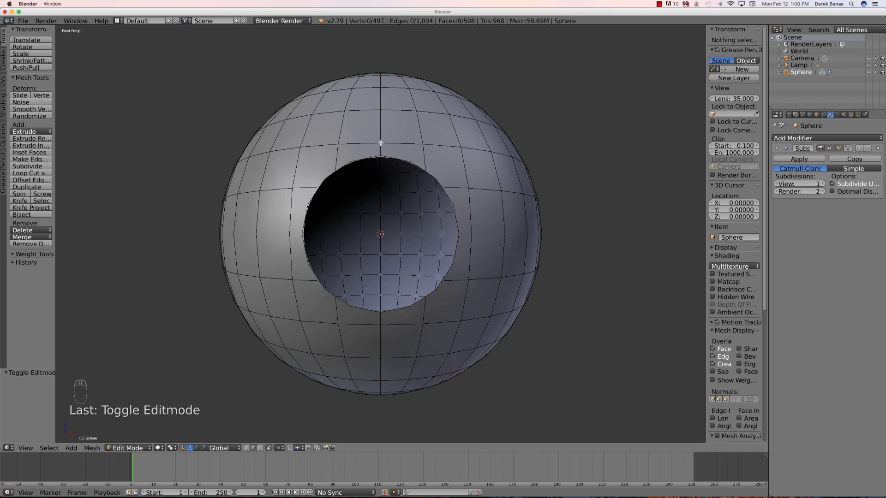
middle_click_drag(381, 143, 373, 144)
scroll(372, 144, "down", 2)
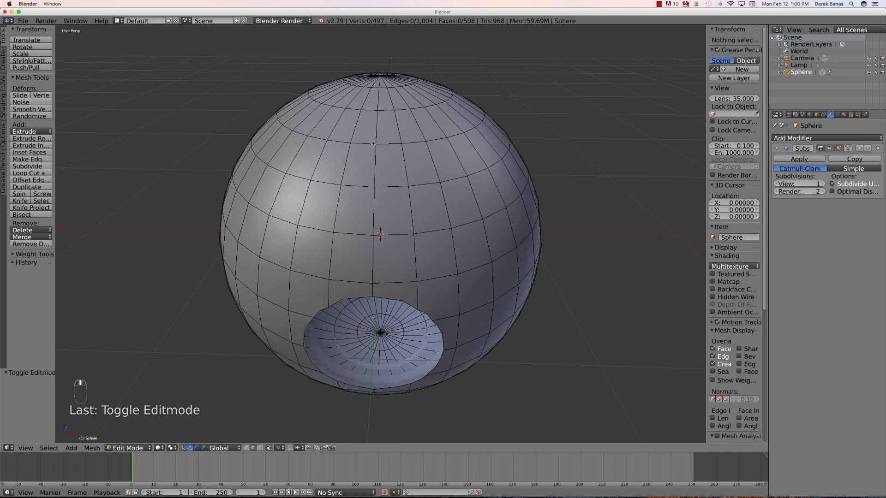
right_click(384, 91, "alt")
right_click(386, 110, "alt")
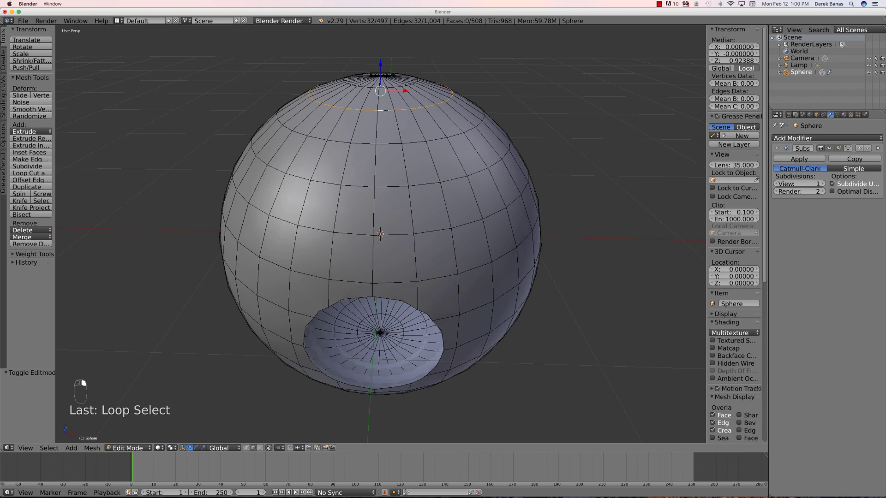
right_click(382, 85, "alt+shift")
right_click(391, 143, "alt+shift")
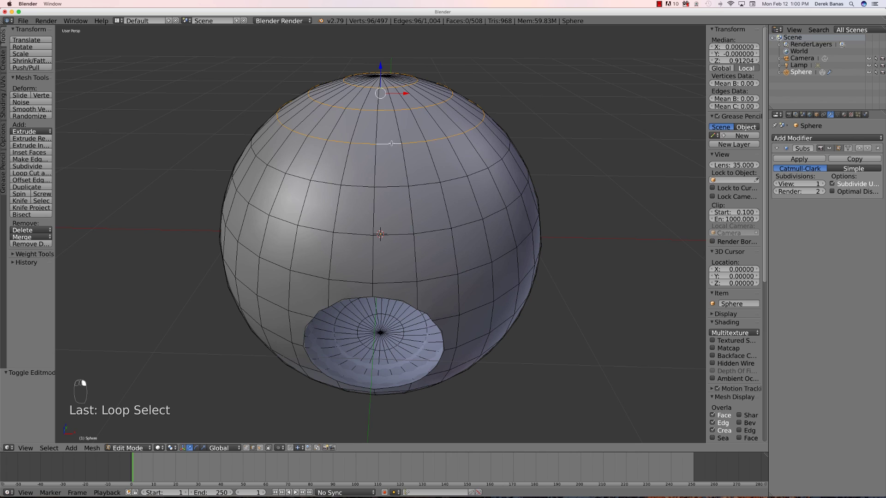
right_click(393, 185, "alt+shift")
right_click(399, 238, "alt+shift")
right_click(406, 282, "alt+shift")
right_click(450, 318, "alt+shift")
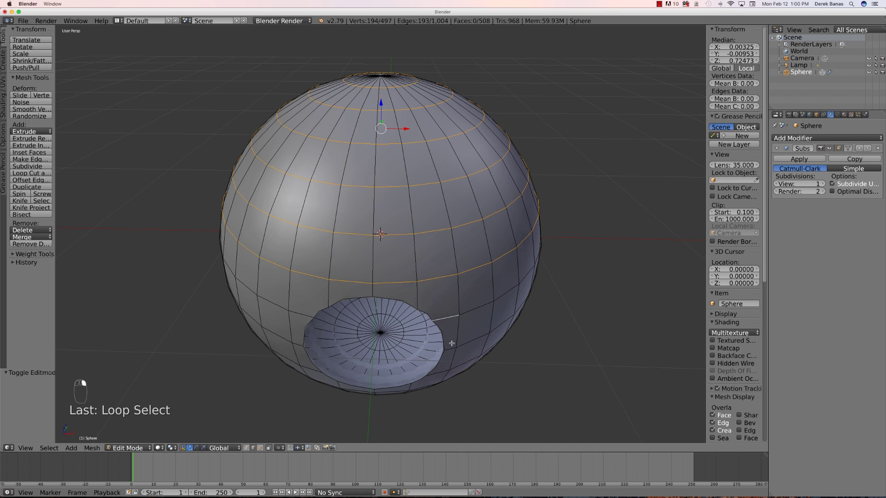
right_click(472, 312, "alt+shift")
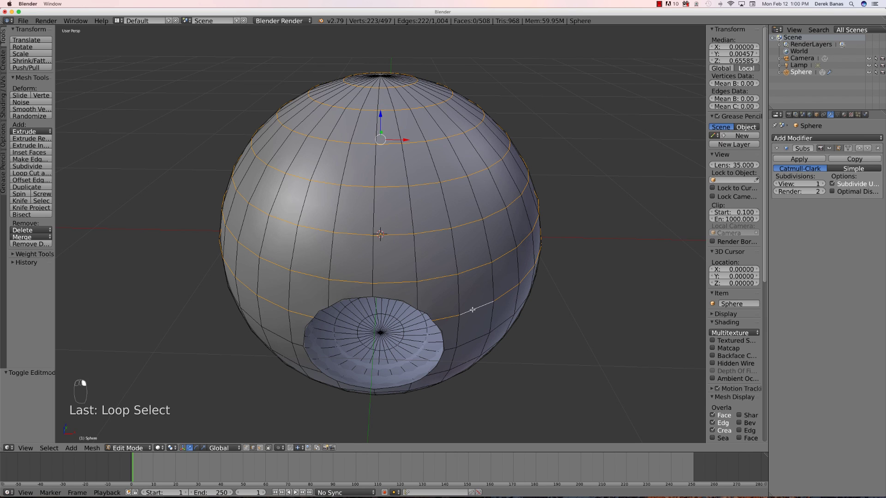
right_click(473, 341, "alt+shift")
right_click(462, 364, "alt+shift")
Add the sphere's remaining horizontal edge loops, from the hole's lower side down to the bottom pole, to the selection.
middle_click_drag(466, 400, 464, 336)
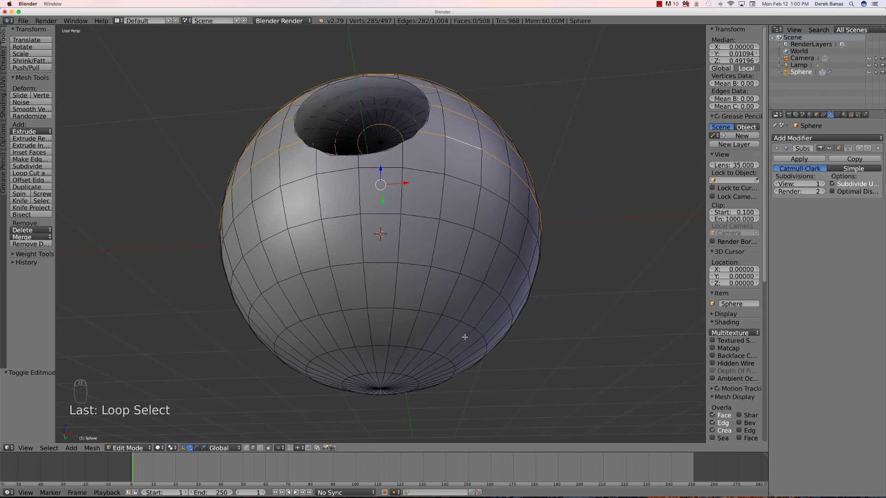
right_click(467, 181, "alt+shift")
right_click(456, 223, "alt+shift")
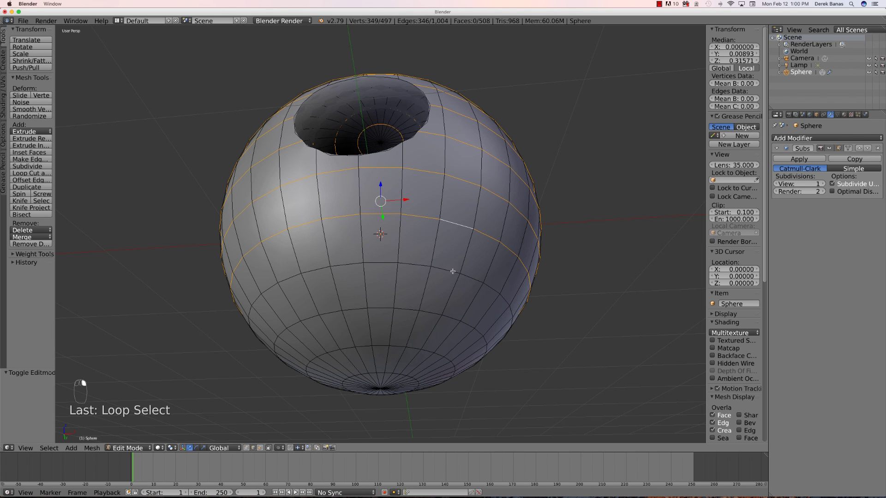
right_click(452, 272, "alt+shift")
right_click(436, 312, "alt+shift")
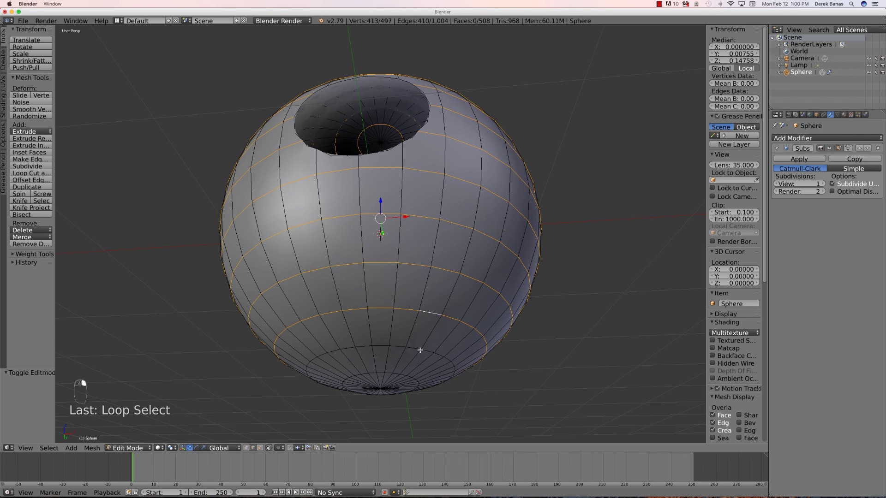
right_click(424, 350, "alt+shift")
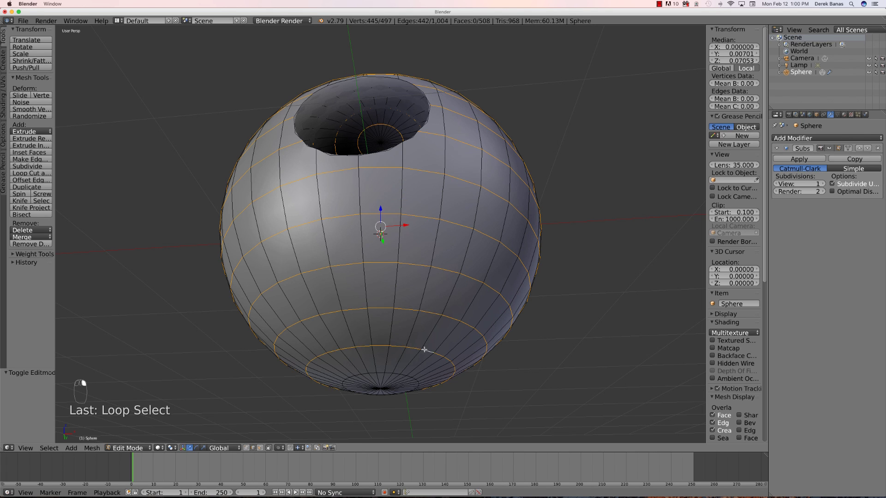
right_click(403, 373, "alt+shift")
Bevel the selected horizontal edge loops with 2 segments and an offset of about 0.011.
key("KP_1")
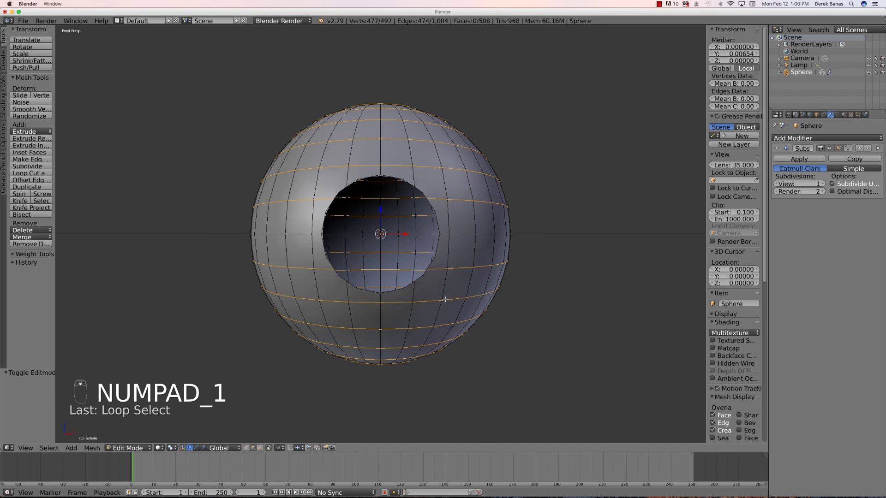
scroll(424, 236, "up", 2)
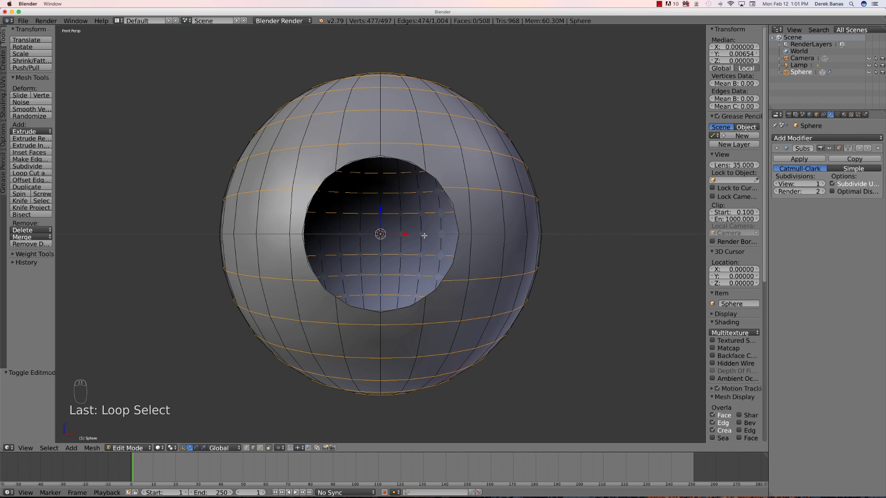
key("ctrl+b")
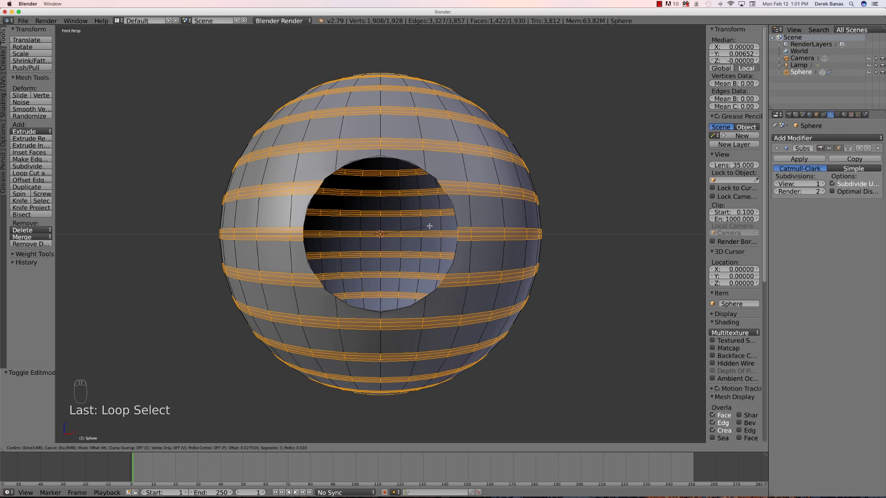
scroll(429, 226, "down", 2)
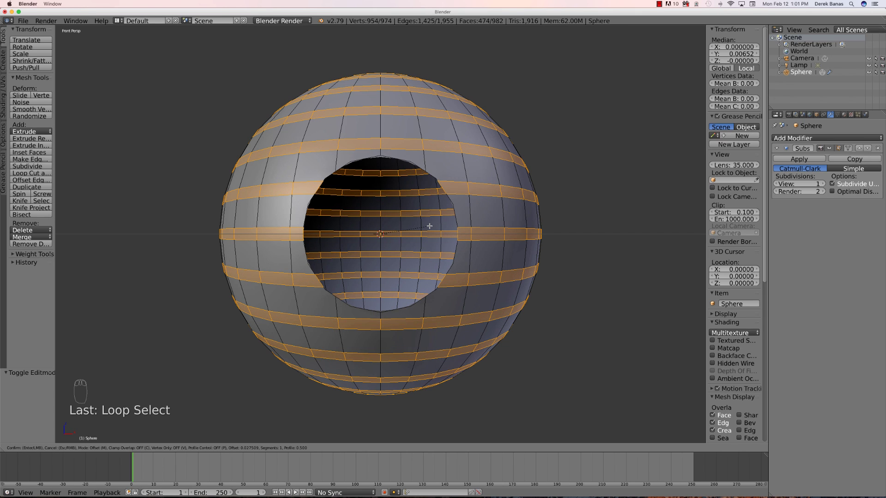
scroll(429, 226, "up", 3)
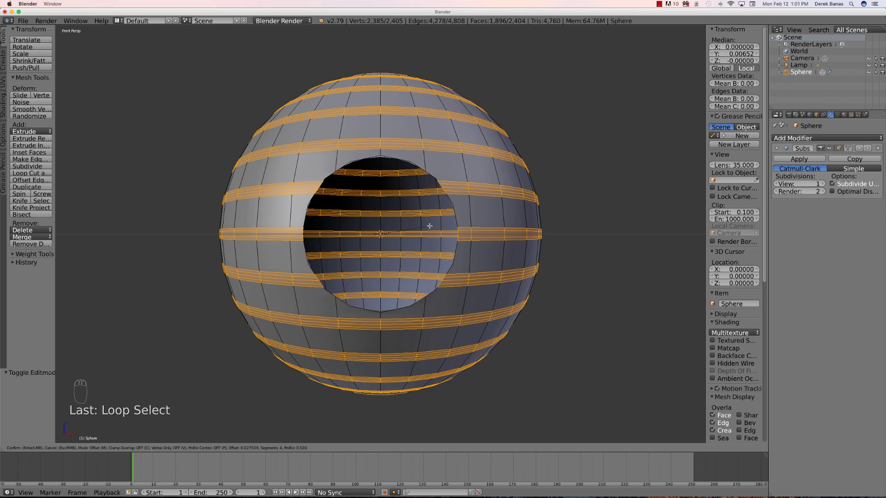
scroll(429, 226, "down", 1)
scroll(429, 226, "down", 1)
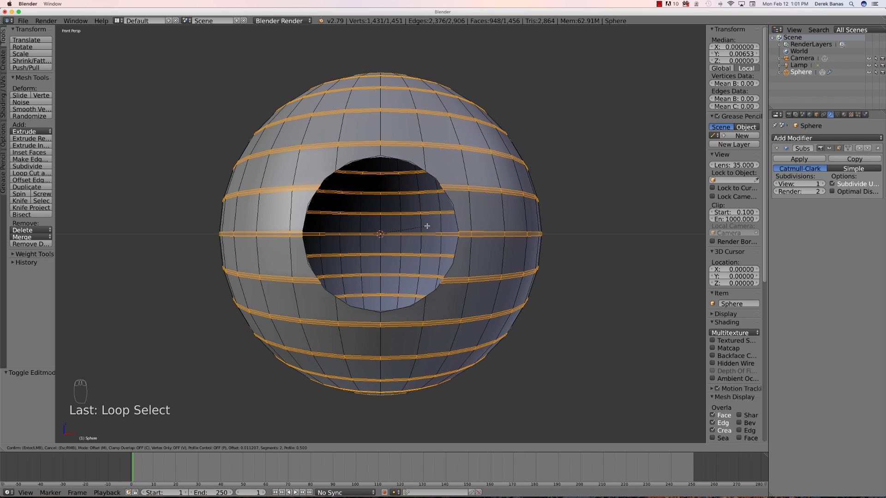
left_click(427, 227)
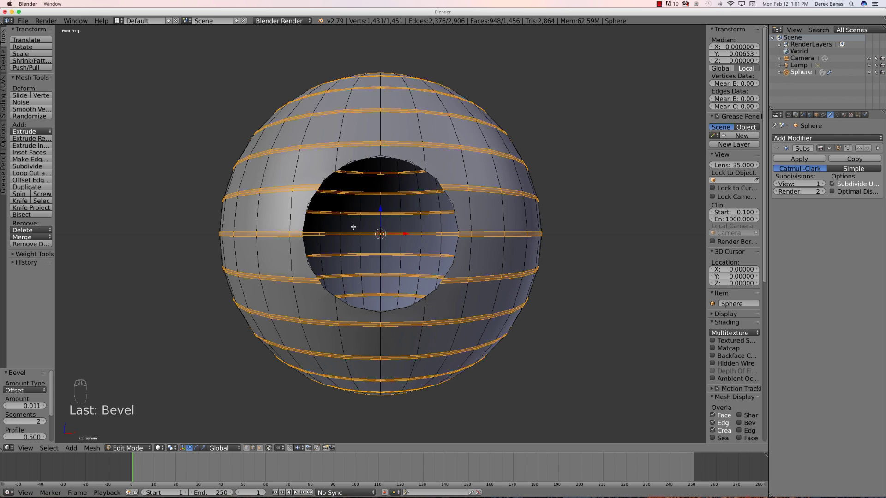
Clear the selection and select the middle edge loop of each beveled band from the top pole down to just above the hole.
key("a")
middle_click_drag(414, 174, 413, 216)
scroll(413, 217, "down", 2)
scroll(411, 154, "up", 2)
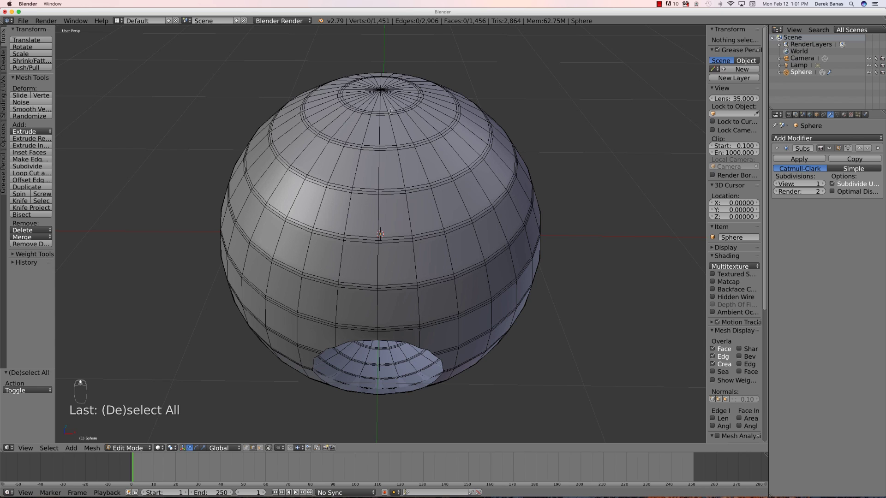
right_click(392, 113)
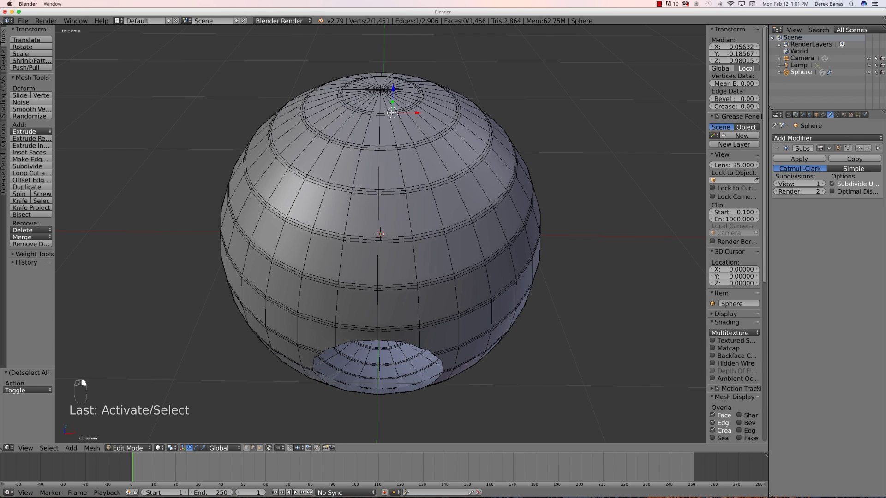
right_click(383, 113, "alt")
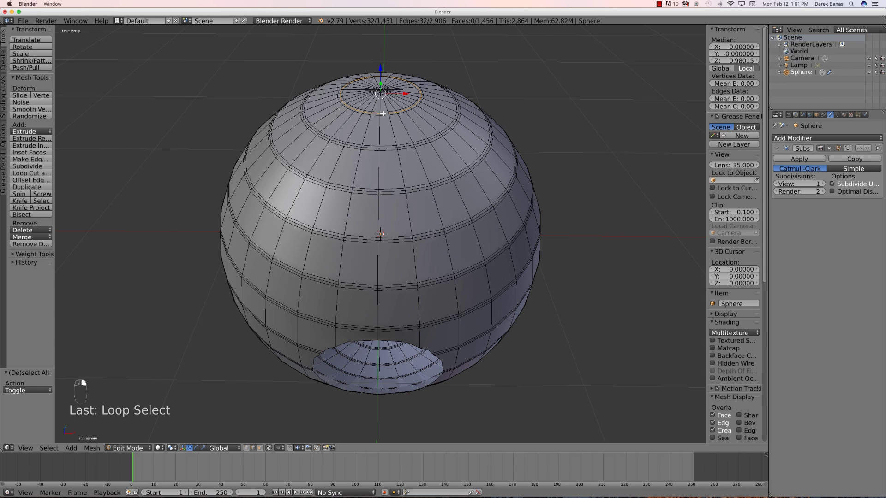
right_click(392, 148, "alt+shift")
right_click(393, 190, "alt+shift")
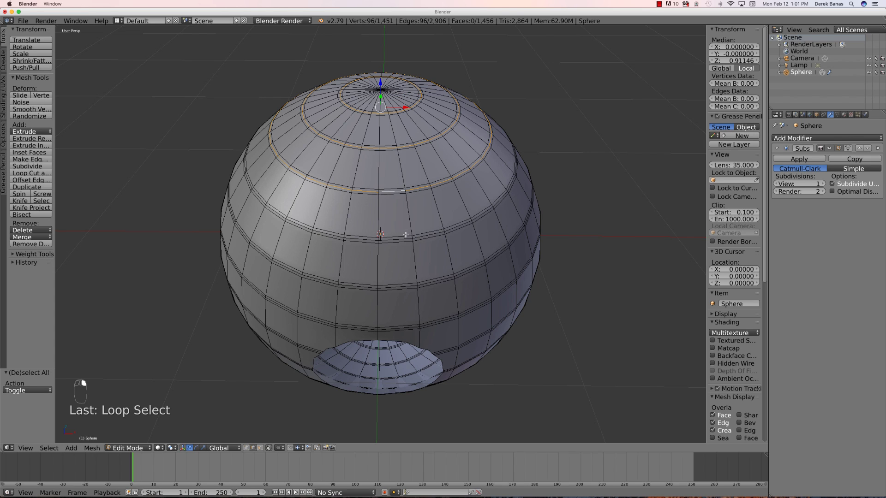
right_click(403, 239, "alt+shift")
right_click(406, 284, "alt+shift")
right_click(413, 327, "alt+shift")
Add the middle edge loops of the remaining beveled bands, from the hole down to the bottom pole, to the selection.
middle_click_drag(459, 320, 454, 270)
right_click(435, 139, "alt+shift")
right_click(437, 179, "alt+shift")
right_click(435, 226, "alt+shift")
right_click(431, 272, "alt+shift")
right_click(423, 317, "alt+shift")
right_click(416, 351, "alt+shift")
middle_click_drag(417, 295, 417, 247)
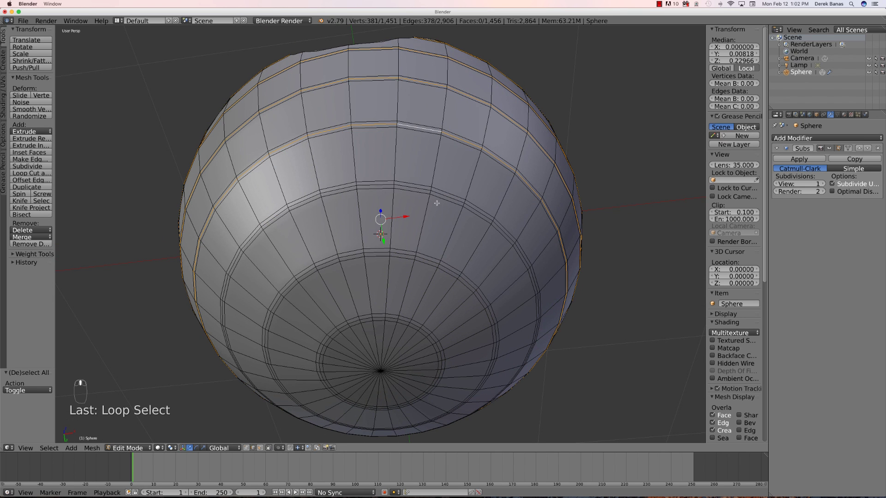
right_click(426, 190, "alt+shift")
right_click(403, 254, "alt+shift")
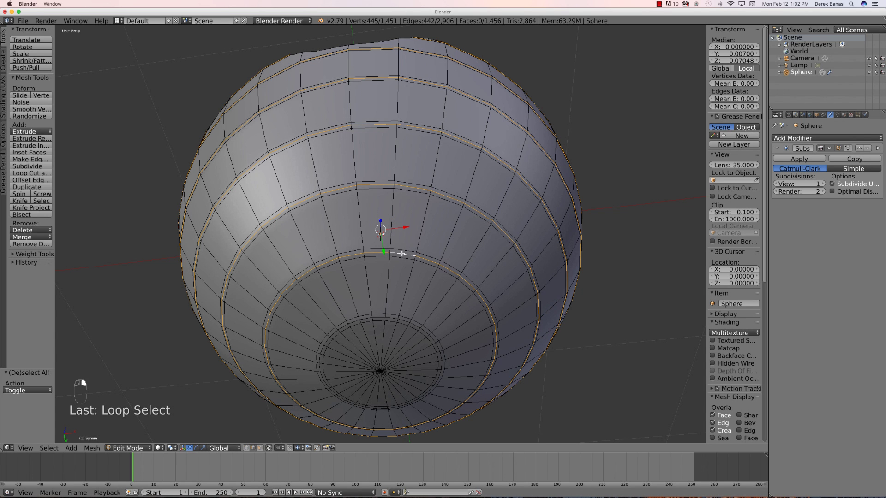
right_click(403, 319, "alt+shift")
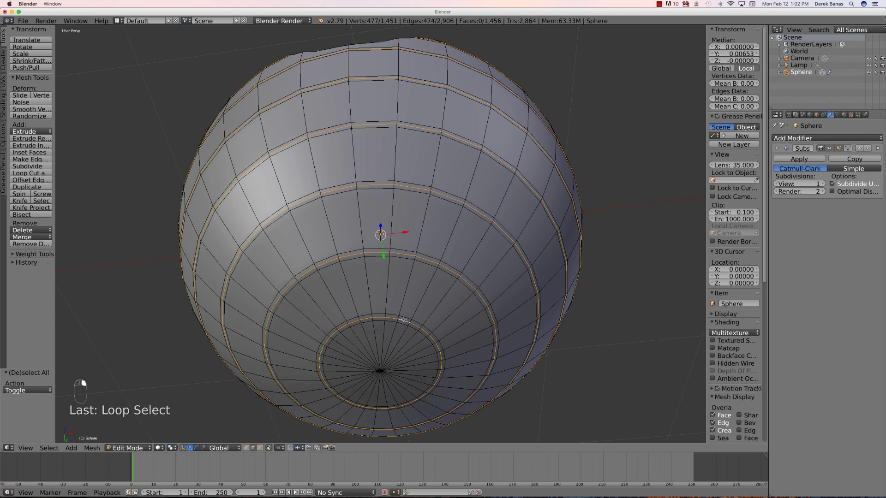
Scale the selected middle loops along the X axis by about 0.934 to sink grooves into the sphere.
key("KP_1")
scroll(390, 250, "down", 2)
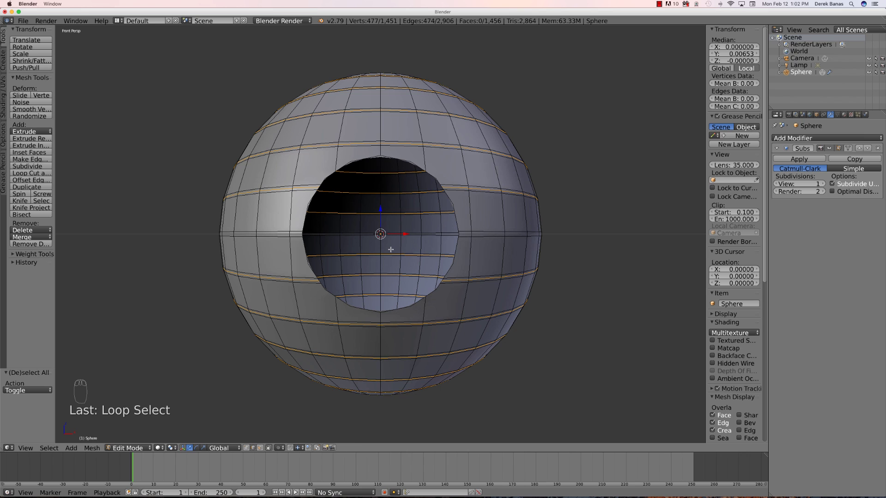
scroll(391, 250, "down", 1)
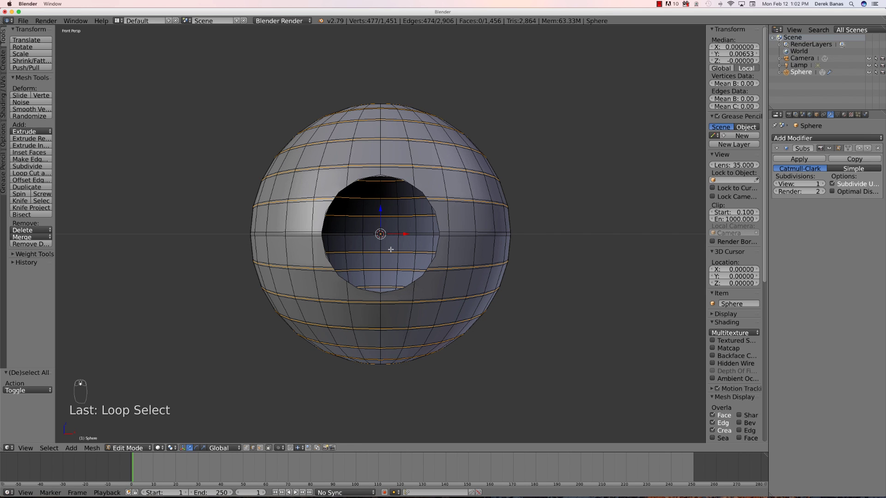
key("s")
key("x")
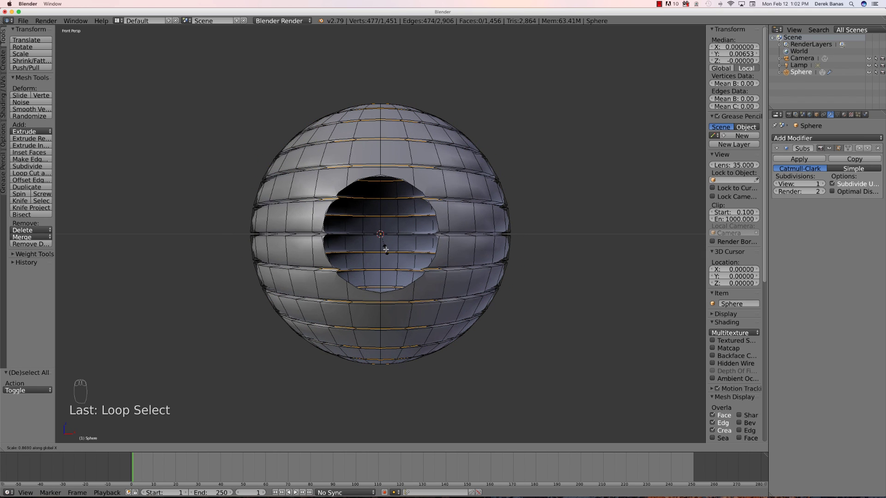
left_click(386, 250)
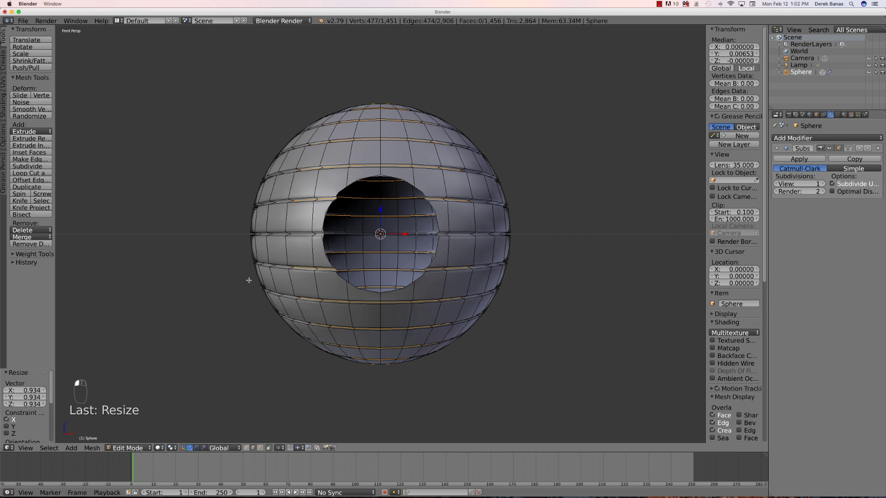
Deselect all of the sphere's geometry and inspect the grooves from a slight angle.
key("a")
key("a")
key("a")
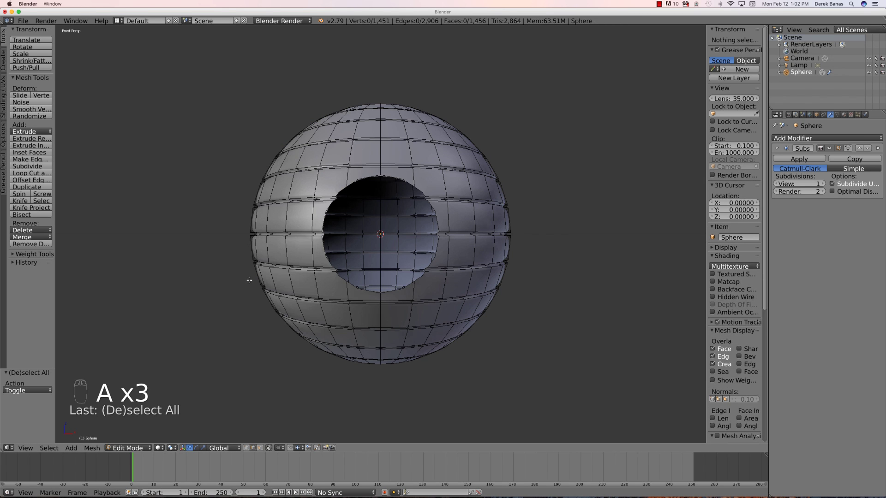
middle_click_drag(302, 256, 279, 255)
scroll(279, 255, "down", 2)
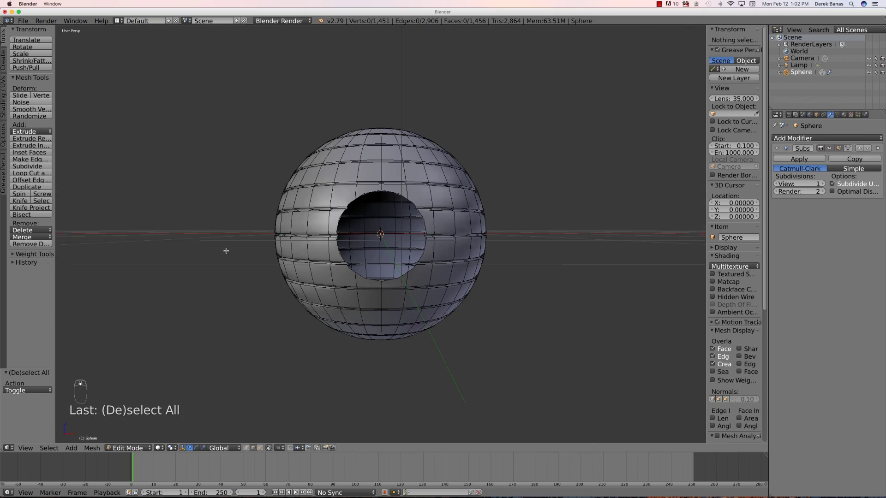